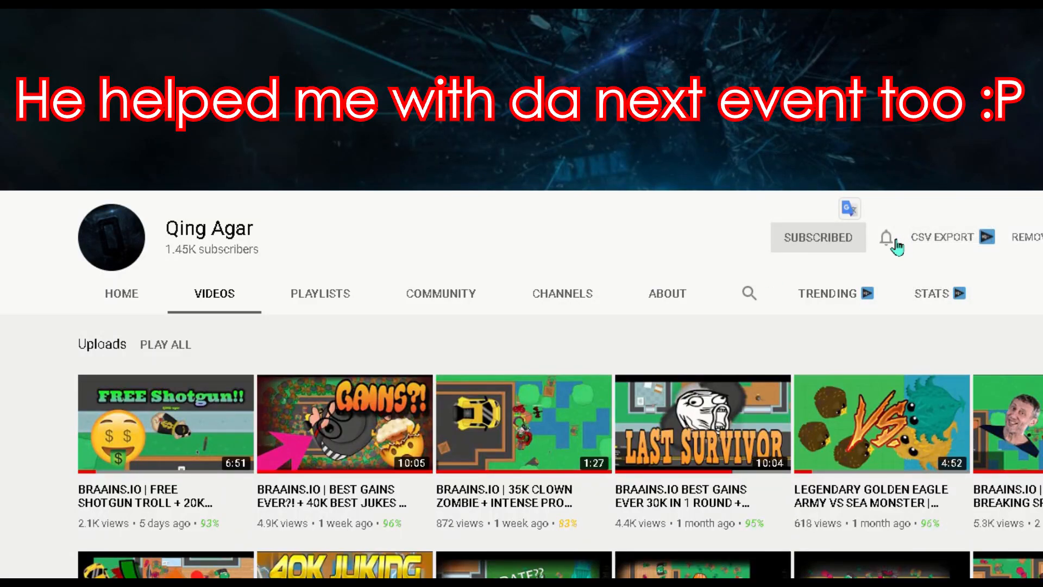
Set Qing Agar channel notifications to All uploads
left_click(886, 238)
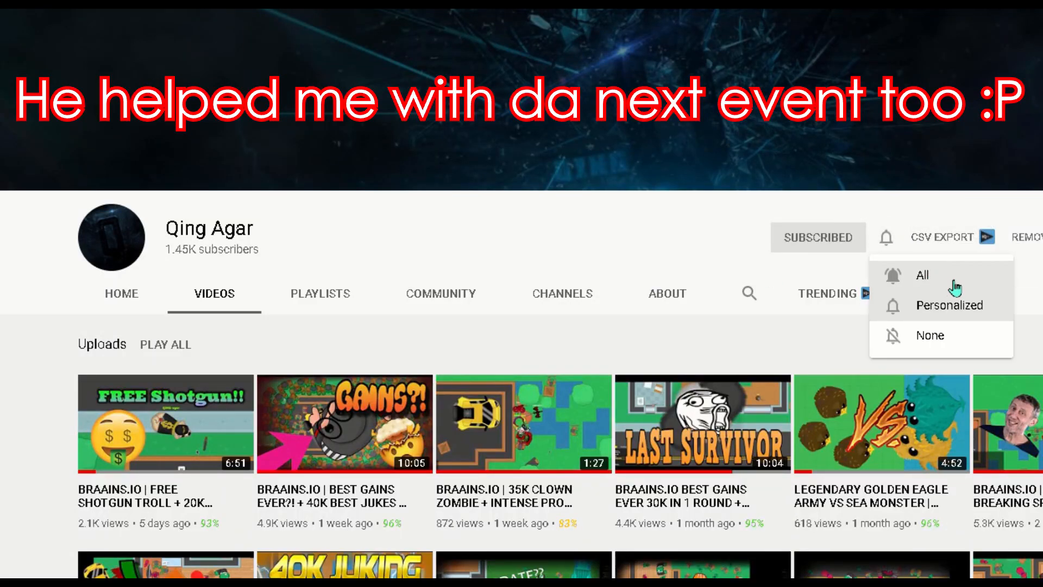
left_click(922, 276)
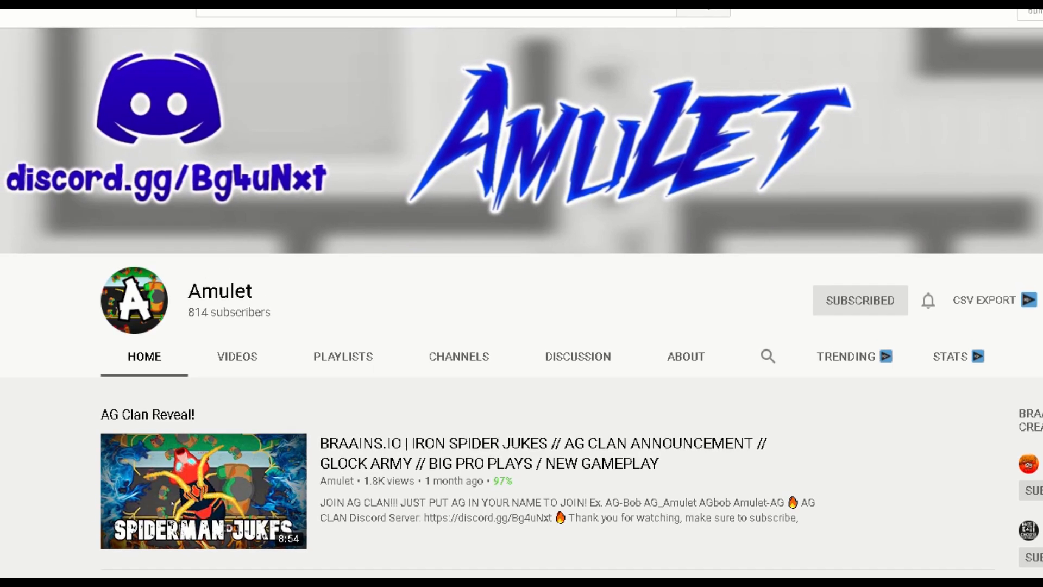
Unsubscribe and resubscribe to Amulet, then set its notifications to All uploads
left_click(886, 304)
left_click(622, 429)
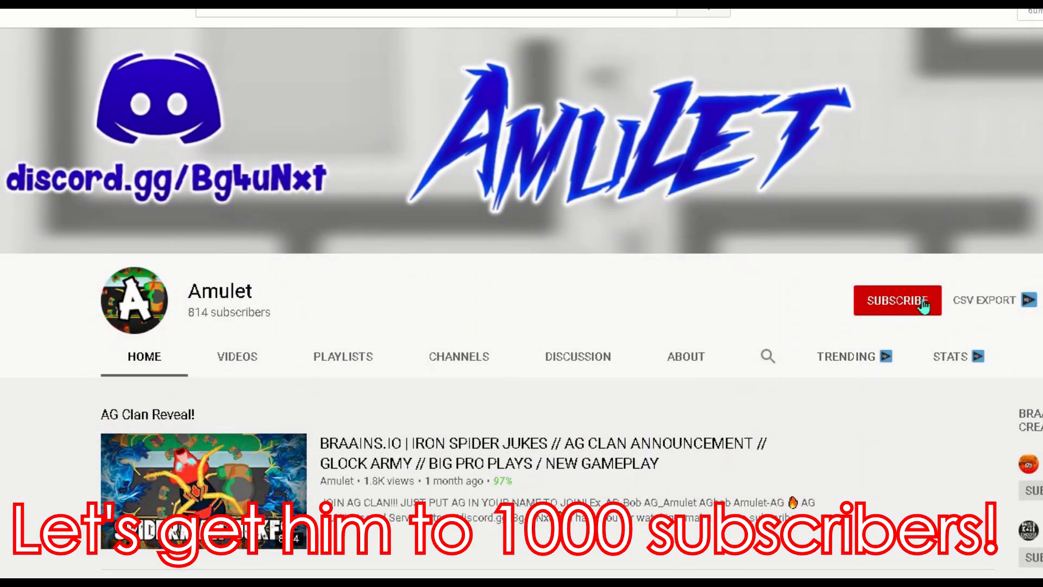
left_click(895, 301)
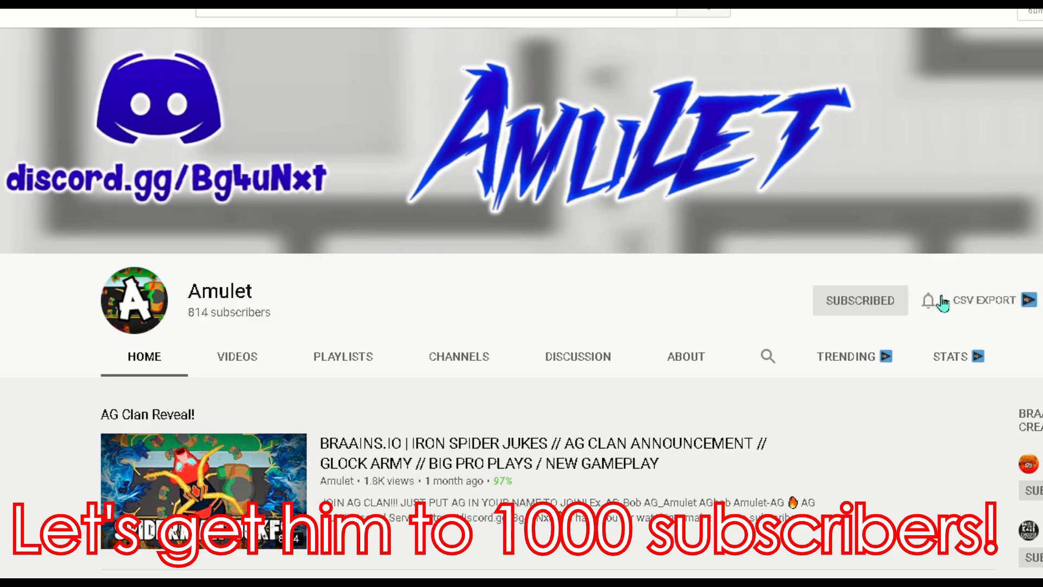
left_click(927, 301)
left_click(964, 339)
left_click_drag(188, 317, 290, 337)
left_click(408, 304)
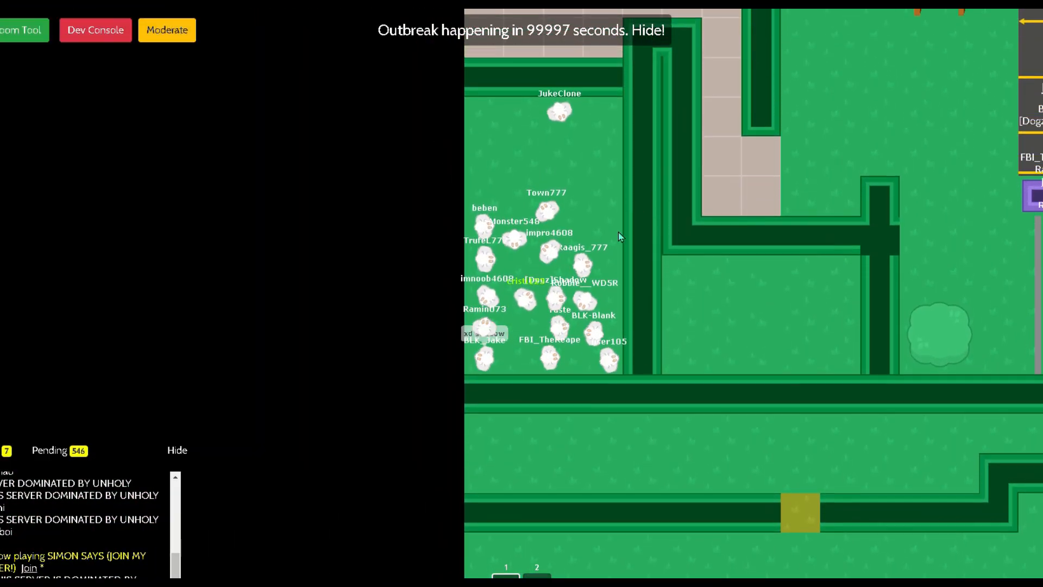
Send the three chat messages 'user', 'dogz' and 'clone' to the gathered players
key("Return")
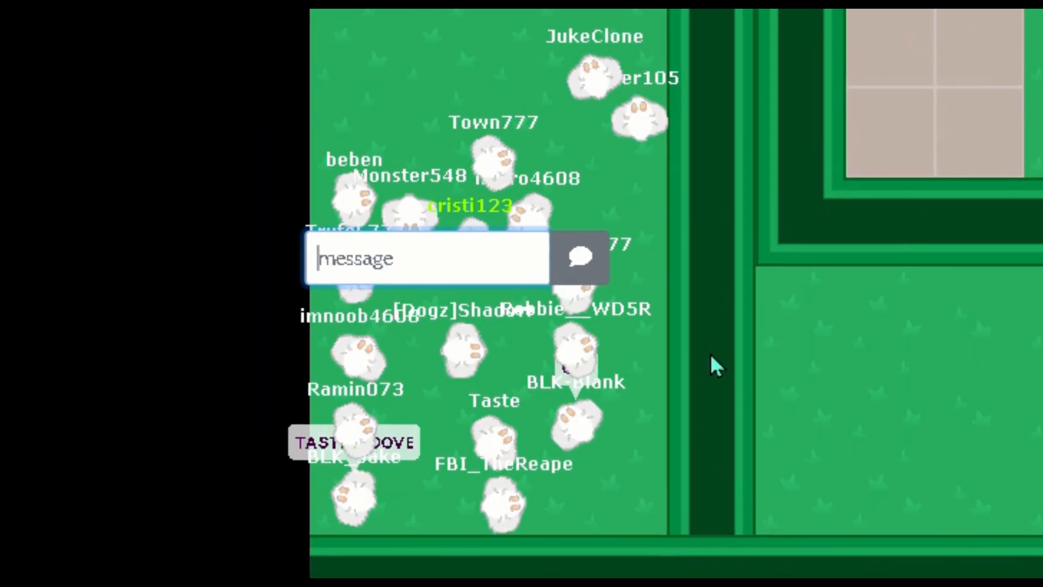
type("user")
key("Return")
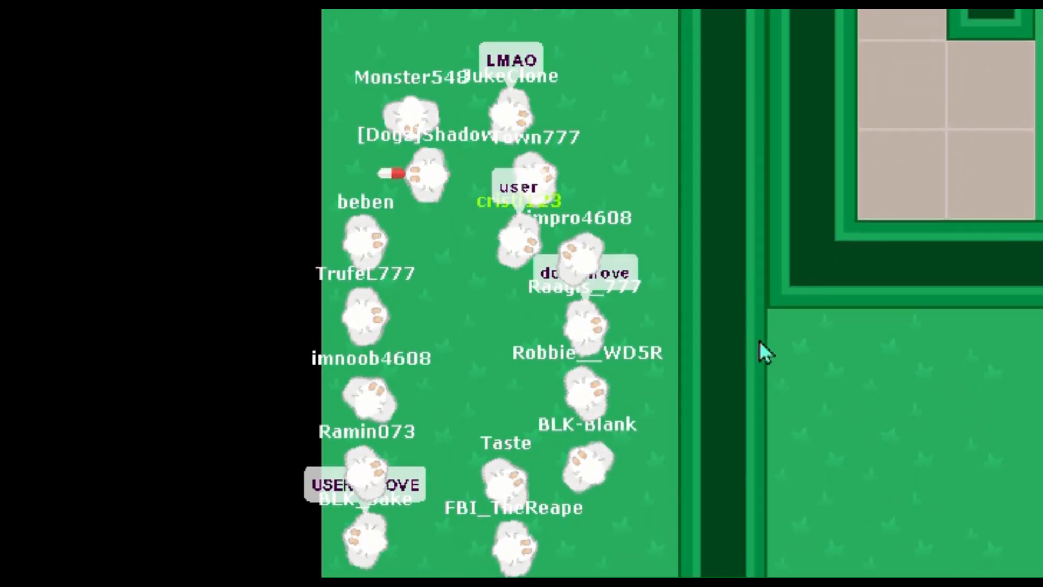
key("Return")
type("dogz")
key("Return")
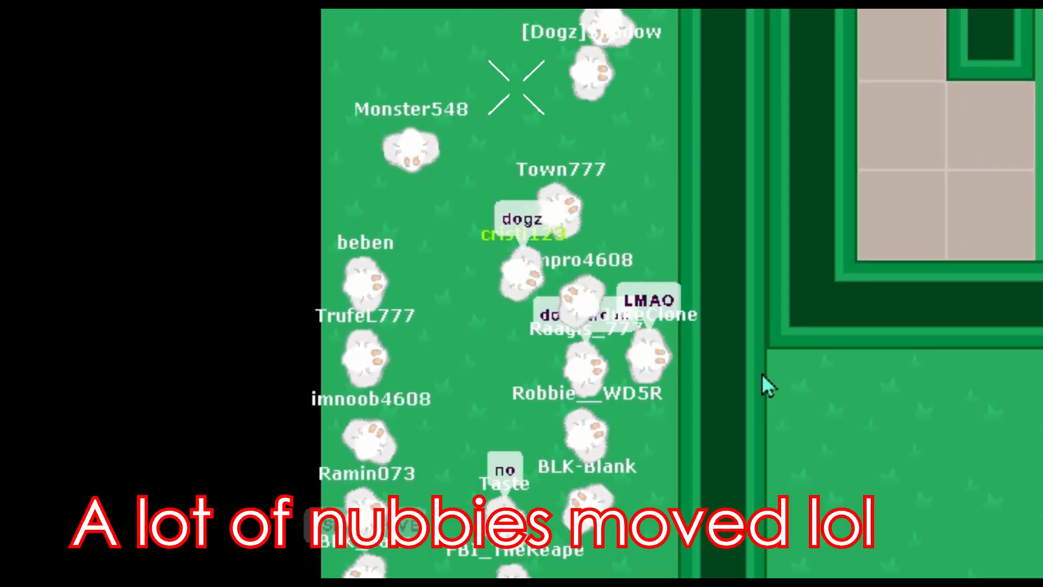
key("Return")
type("clone")
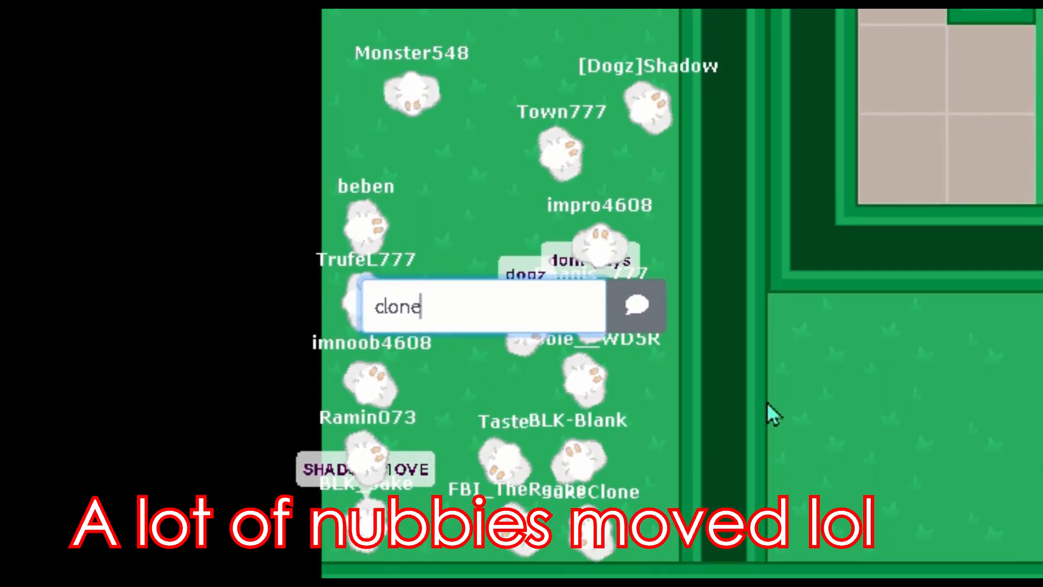
key("Return")
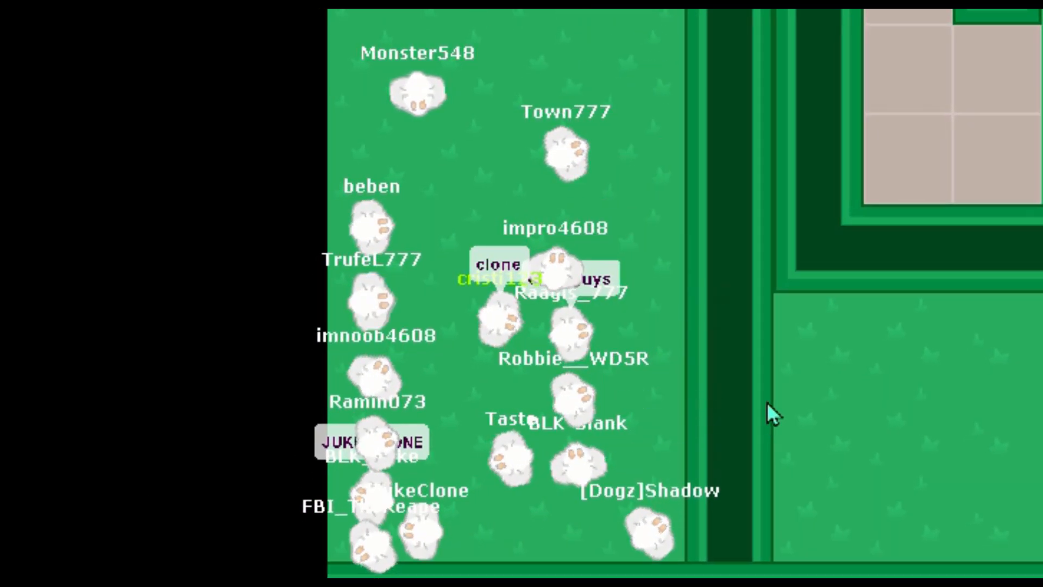
key("Up")
key("Up")
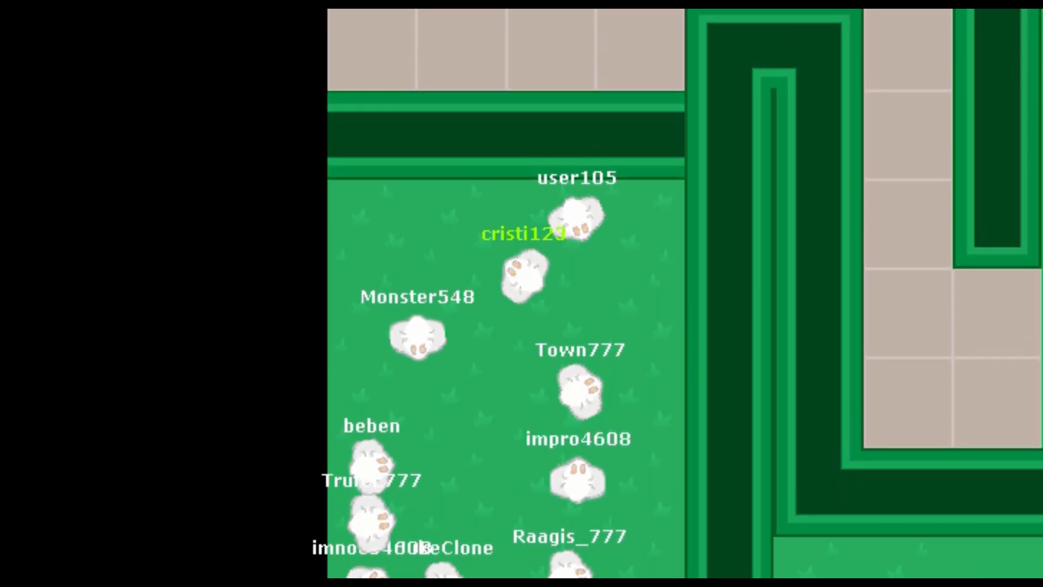
Find user105 in the moderation list with a page search and kick them
left_click(167, 29)
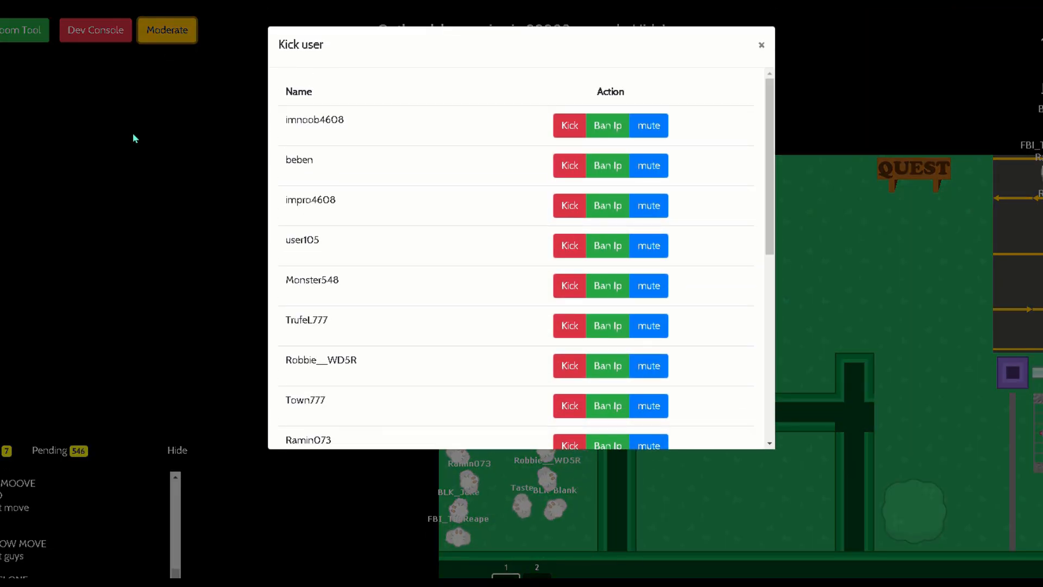
key("ctrl+f")
type("clone")
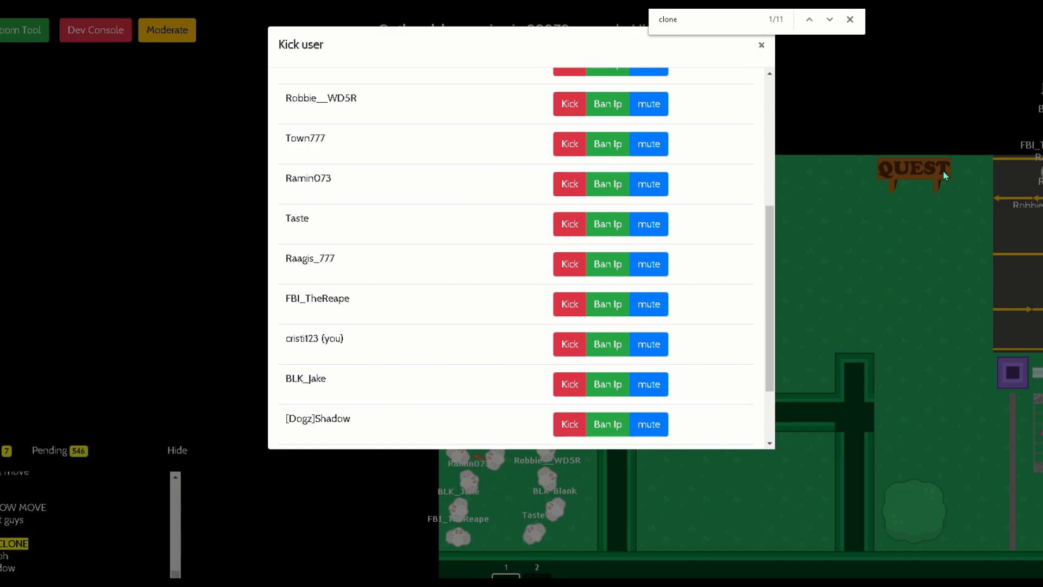
left_click(761, 44)
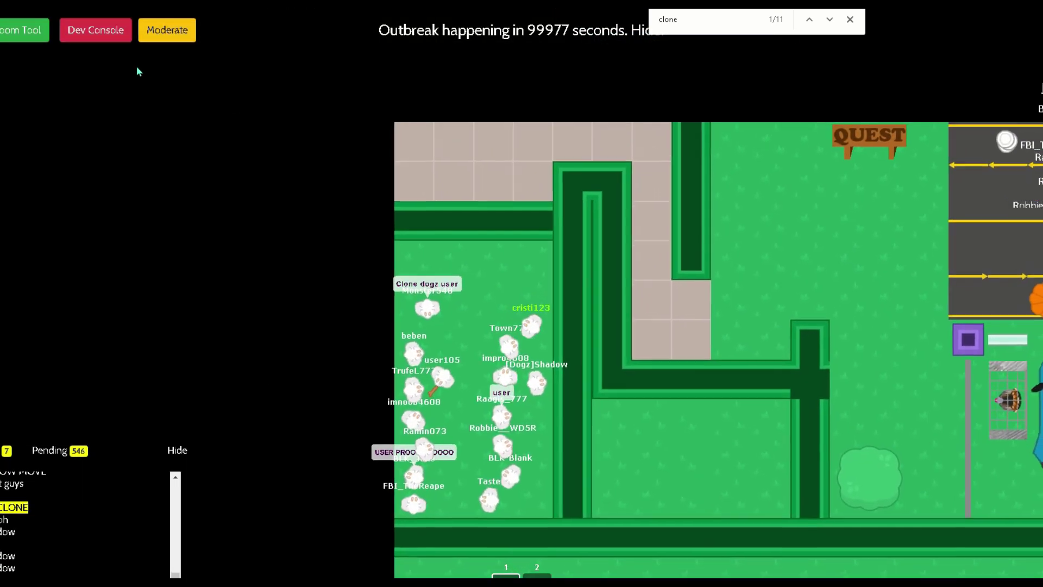
left_click(167, 29)
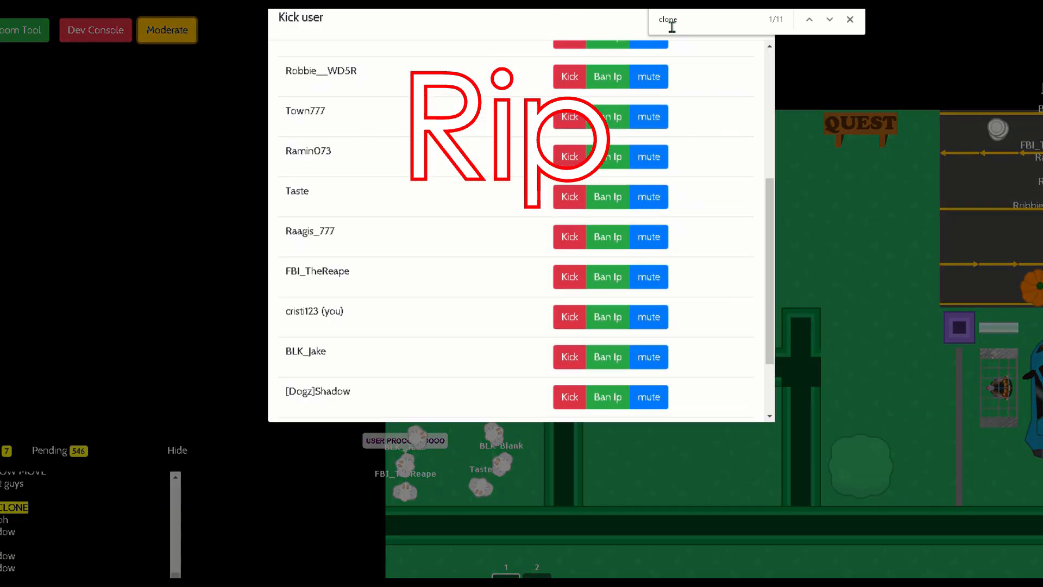
type("user105")
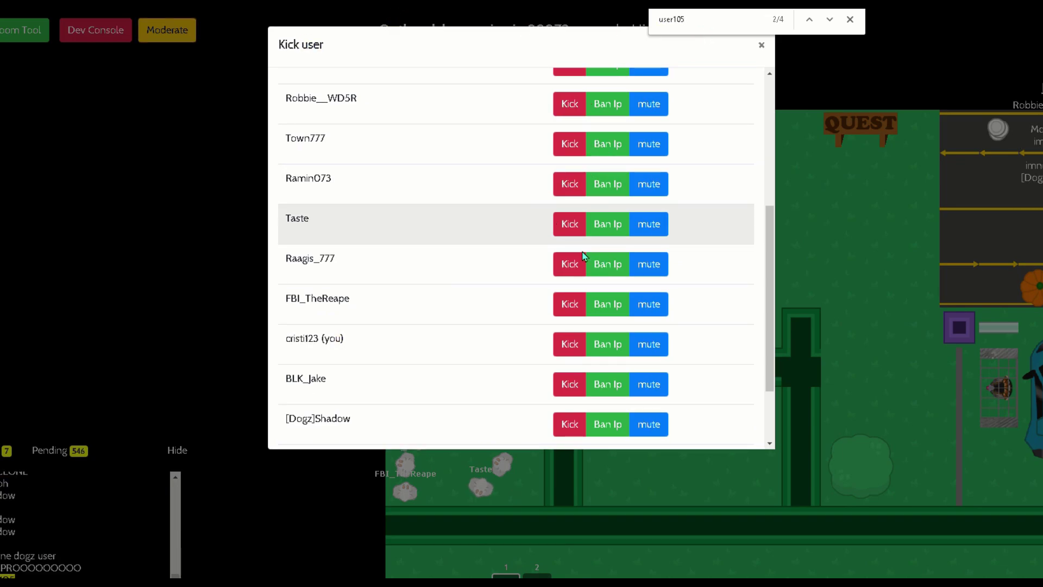
scroll(310, 200, "up", 2)
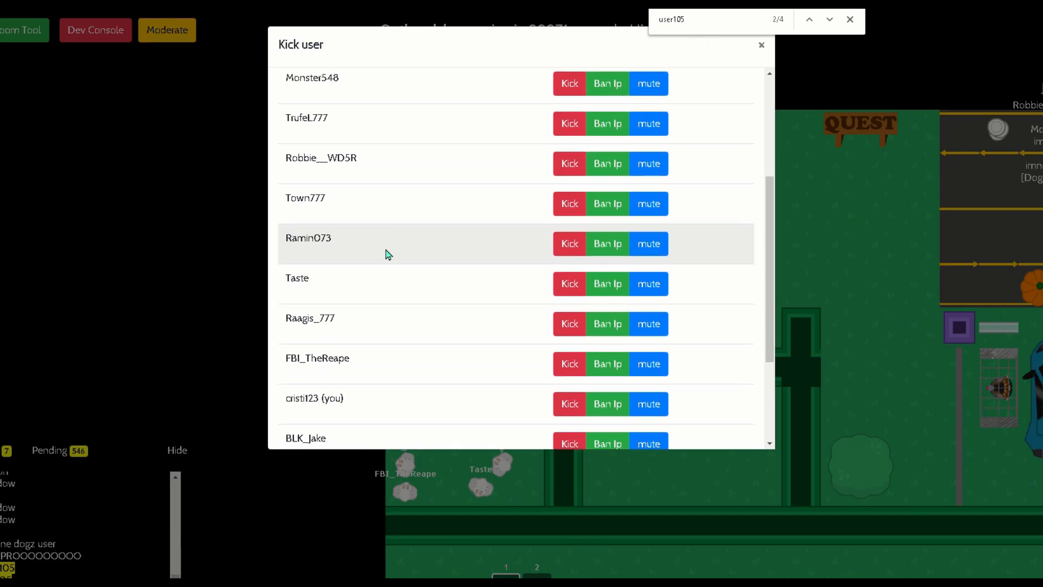
scroll(322, 350, "down", 3)
scroll(416, 330, "up", 6)
scroll(416, 330, "up", 1)
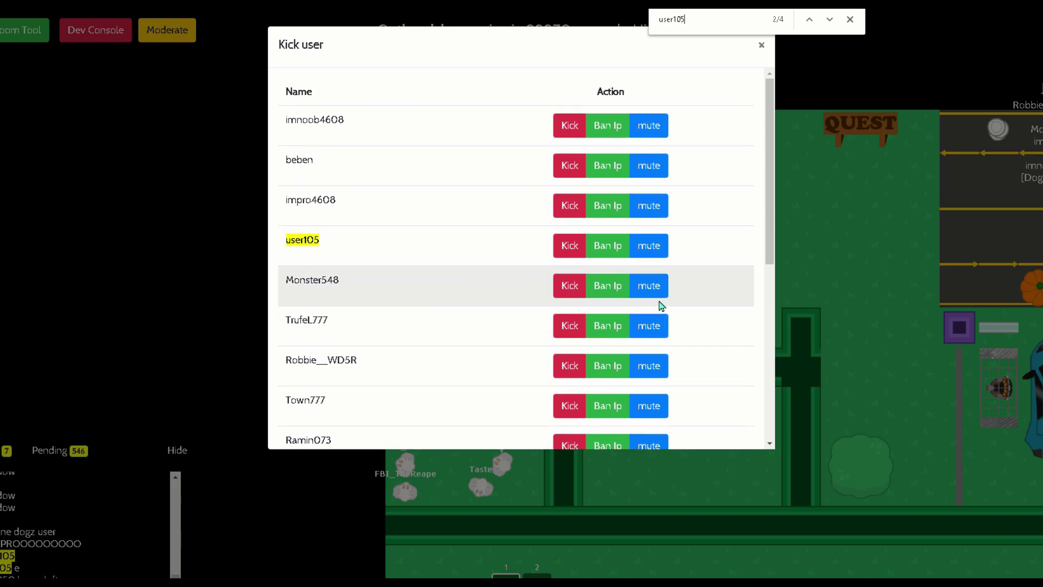
left_click(570, 241)
left_click(762, 44)
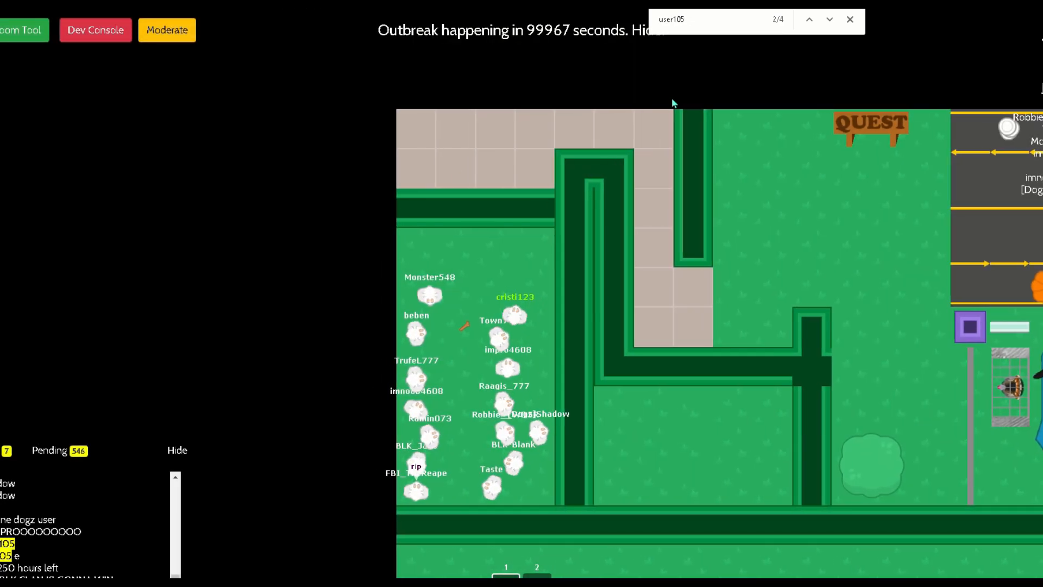
Kick [Dogz]Shadow from the game via the moderation list
left_click(166, 30)
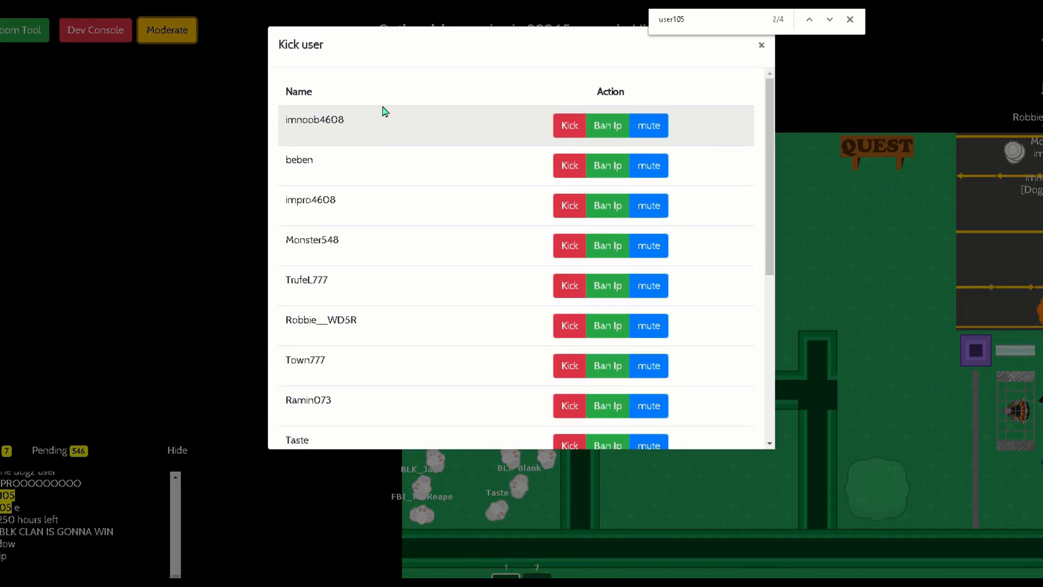
scroll(446, 220, "down", 3)
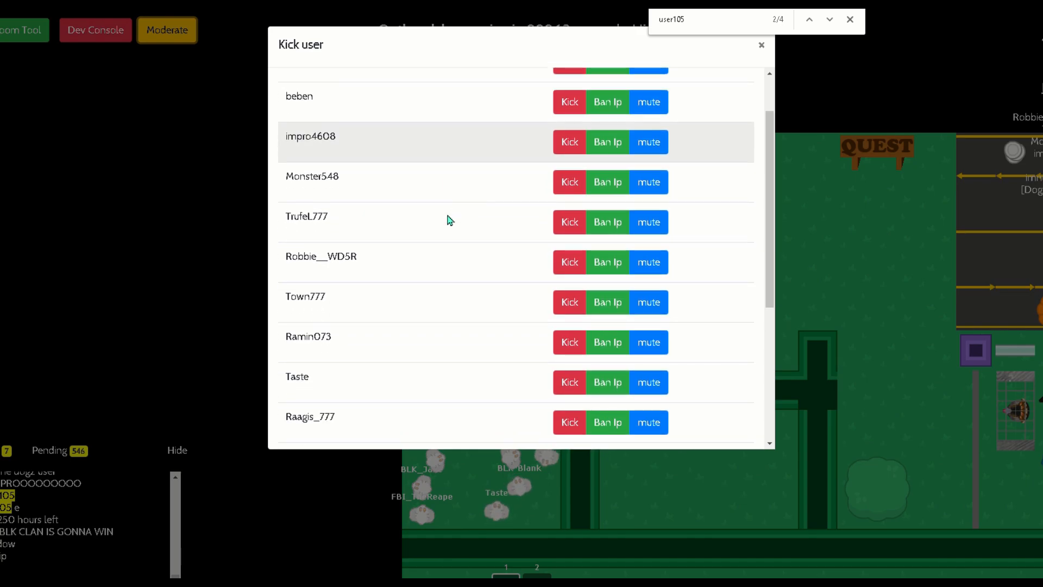
scroll(446, 221, "down", 3)
scroll(447, 220, "down", 2)
left_click(570, 328)
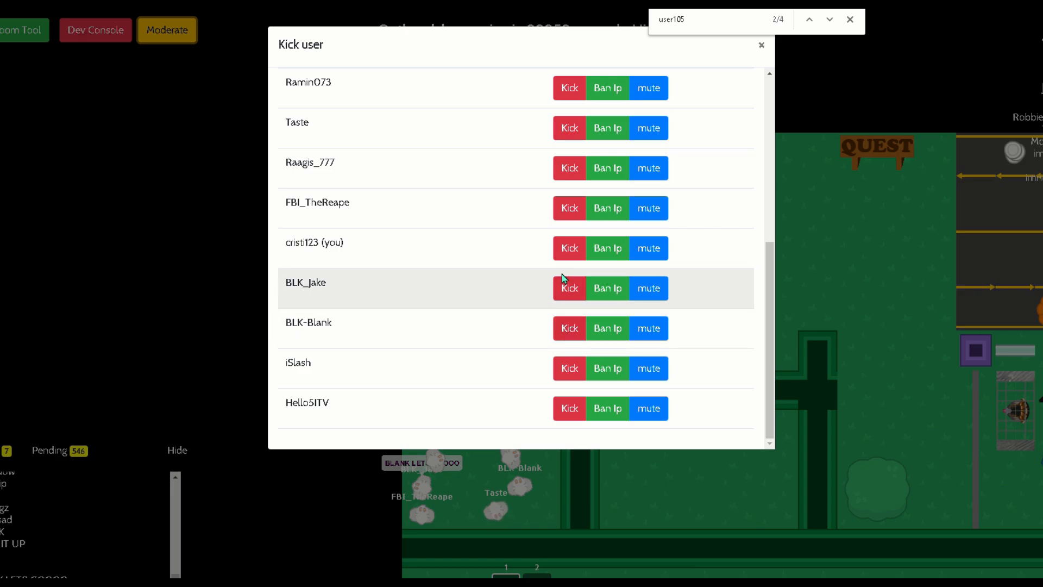
scroll(565, 269, "up", 5)
scroll(566, 266, "up", 2)
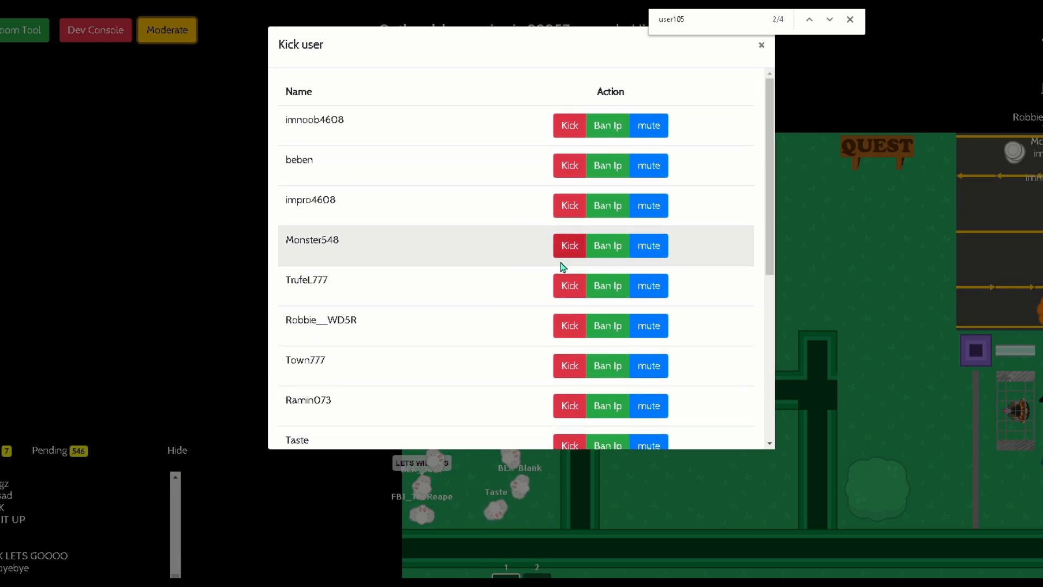
scroll(566, 266, "down", 8)
key("Escape")
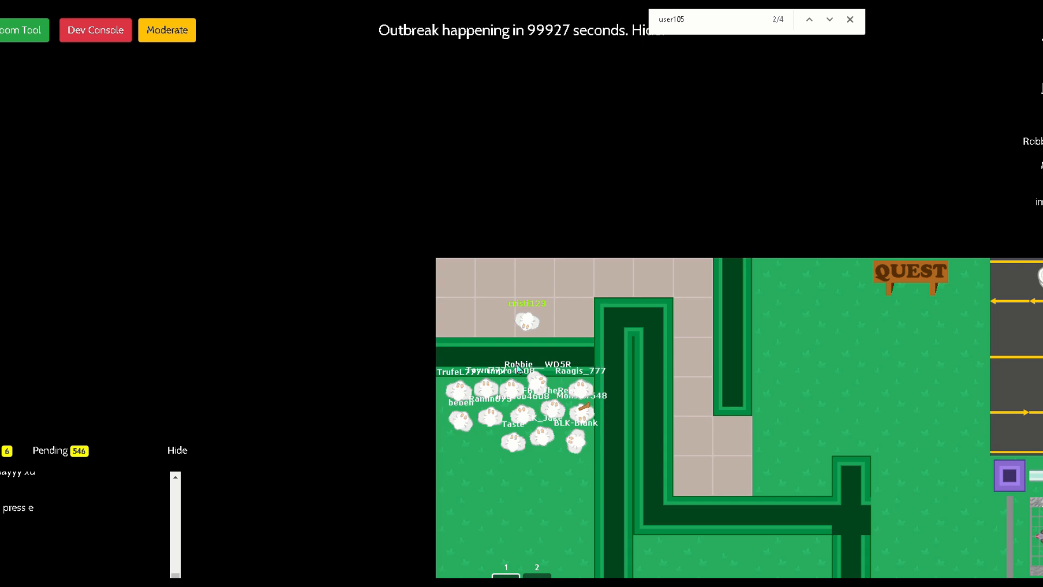
Buy a rifle from the admin shop and fire it at the gathered players
key("e")
left_click(424, 351)
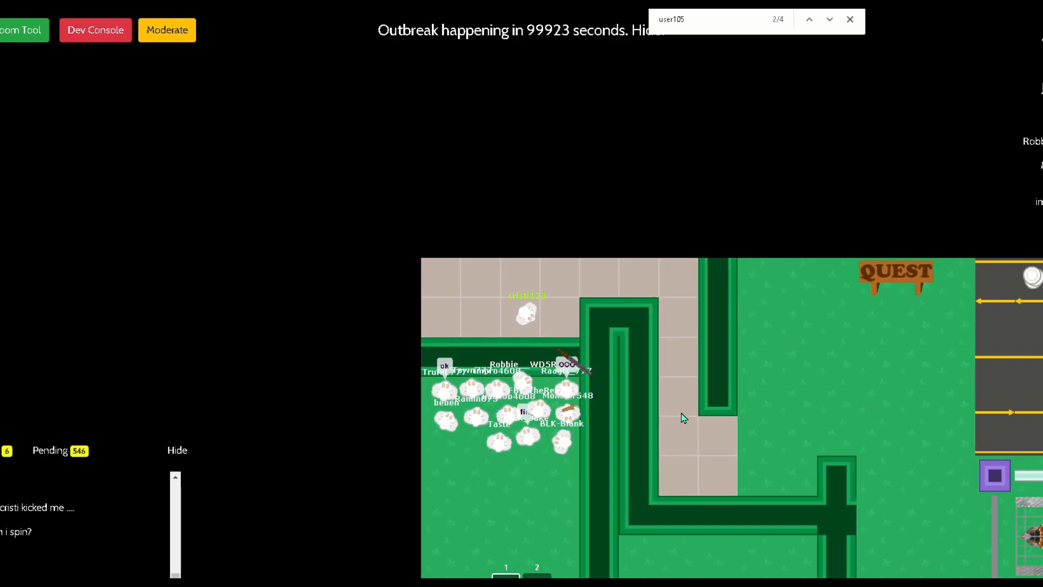
key("a")
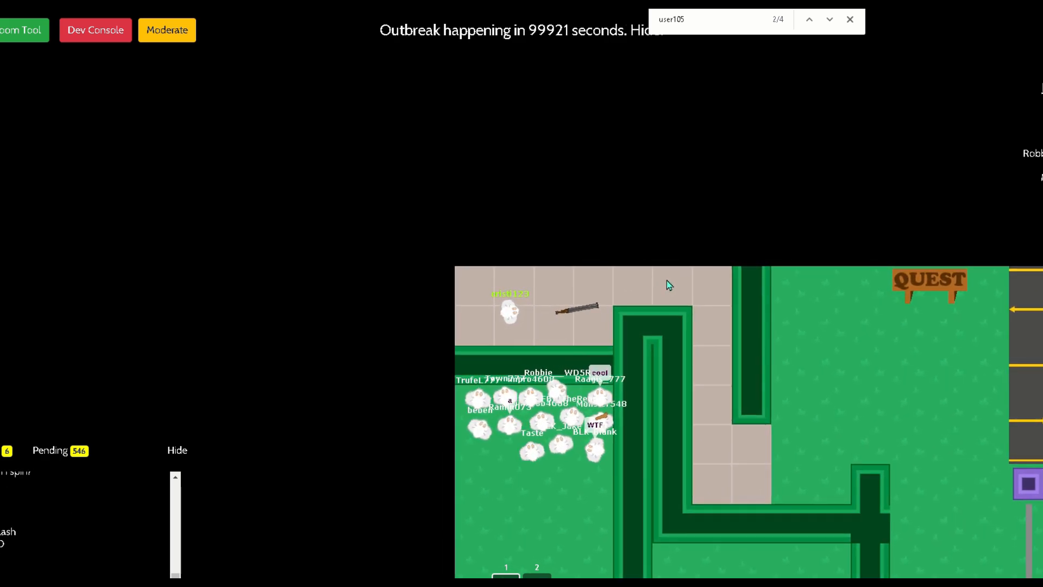
left_click(620, 302)
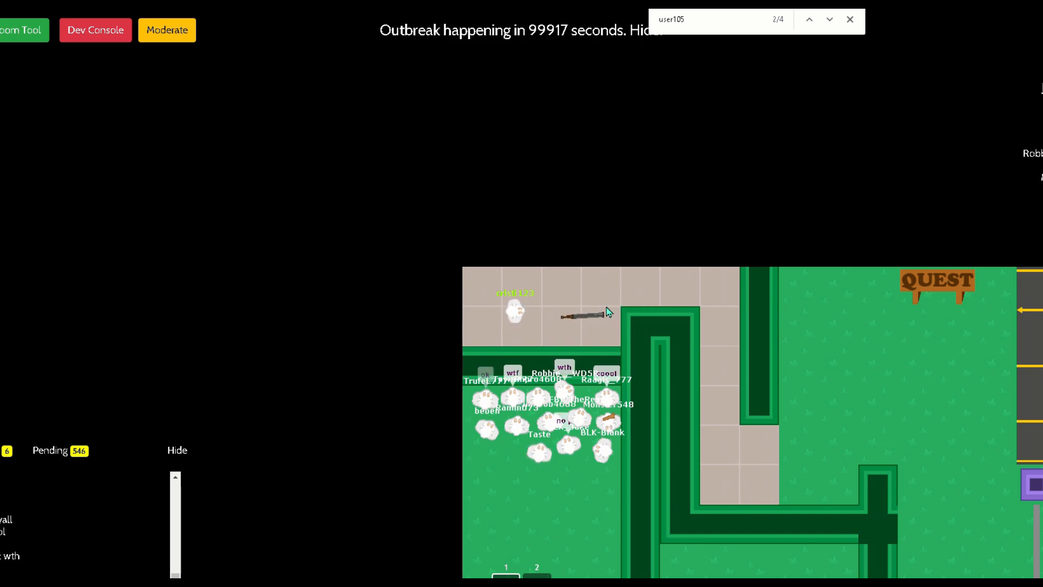
key("2")
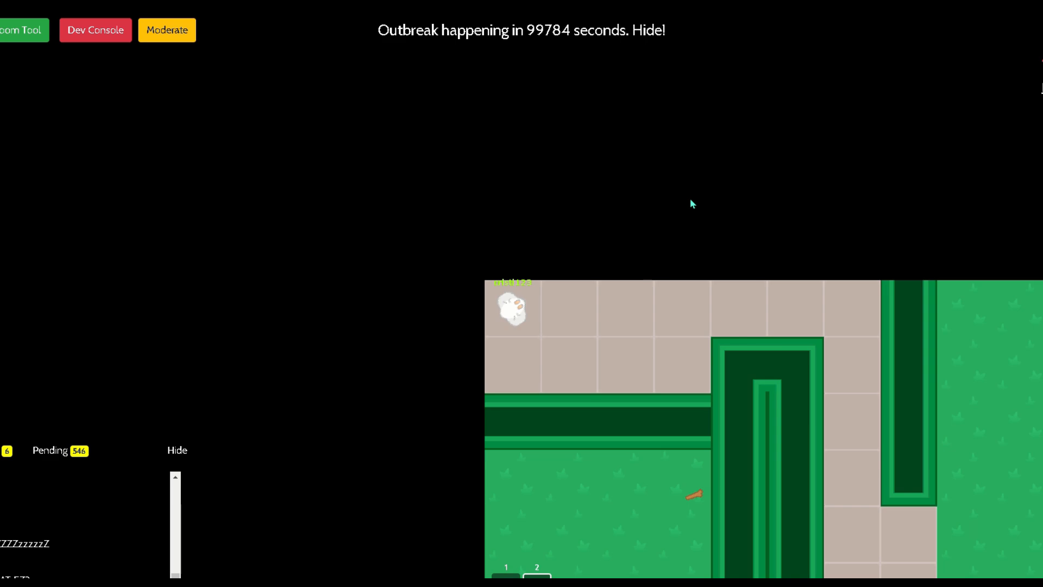
Walk east past the QUEST sign and onto the pumpkin road
key("b")
left_click(764, 242)
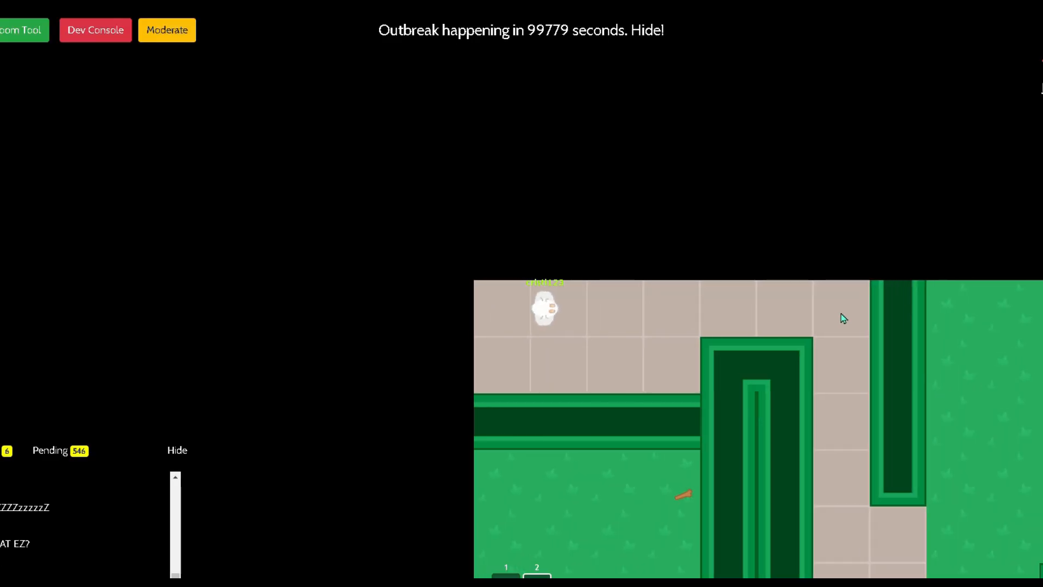
key("Right")
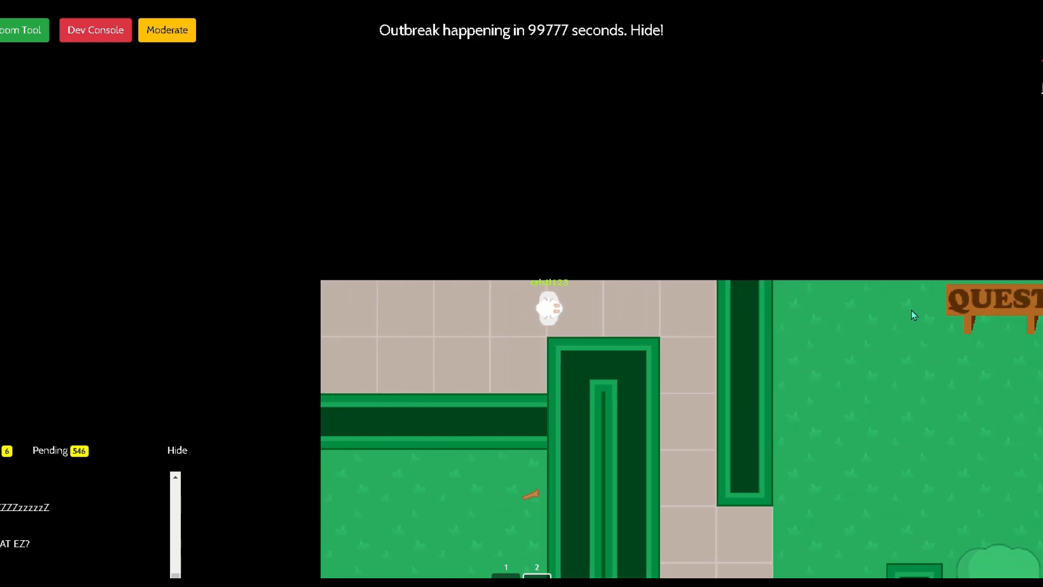
key("Right")
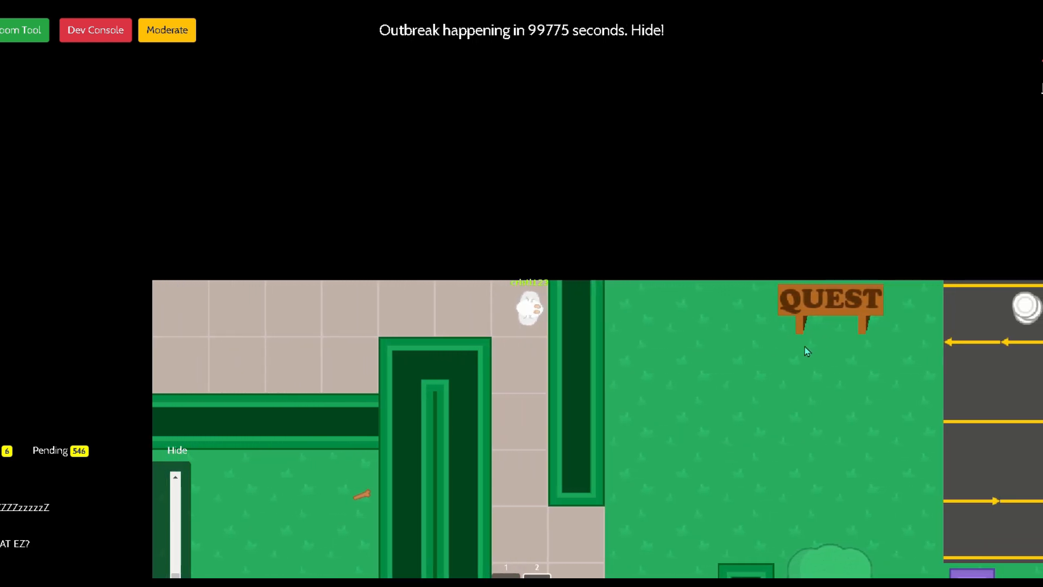
key("Right")
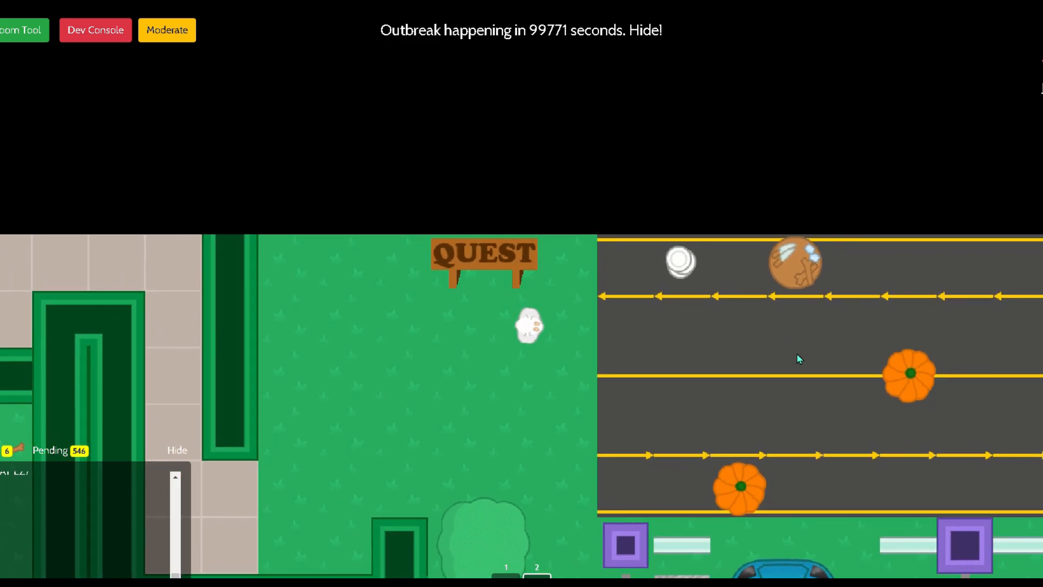
key("Right")
key("Right")
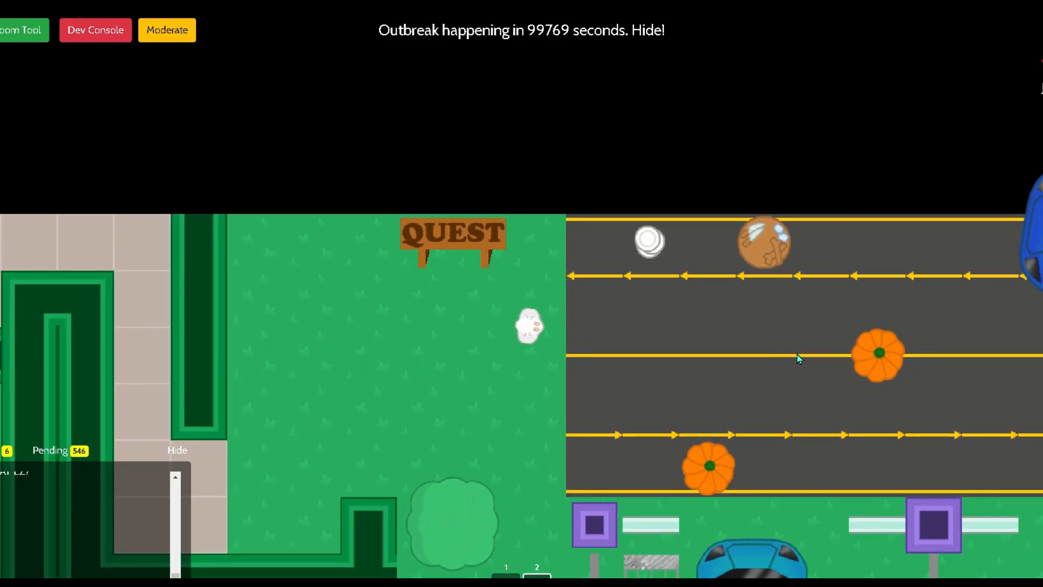
key("Right")
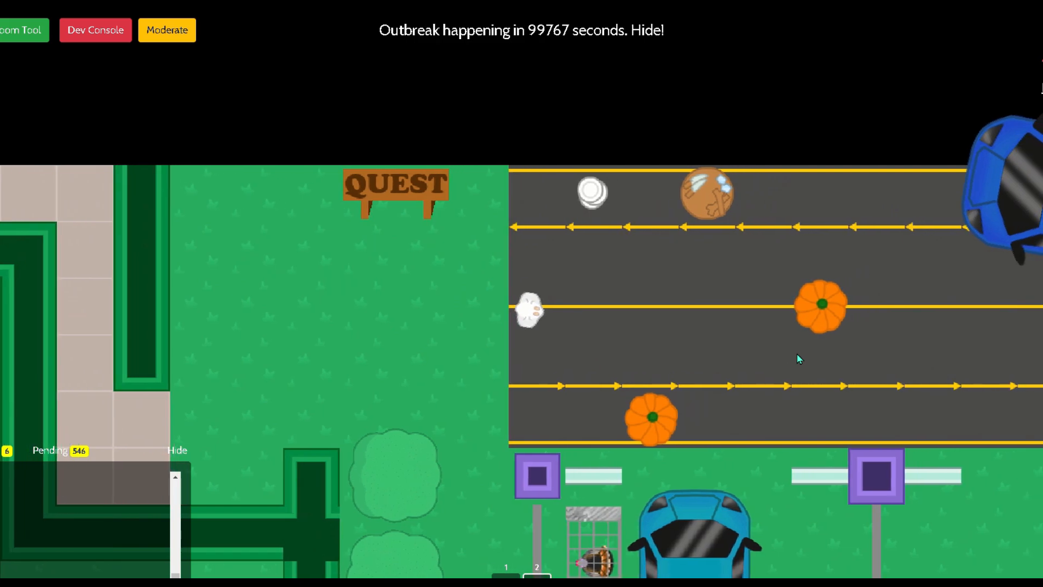
key("Right")
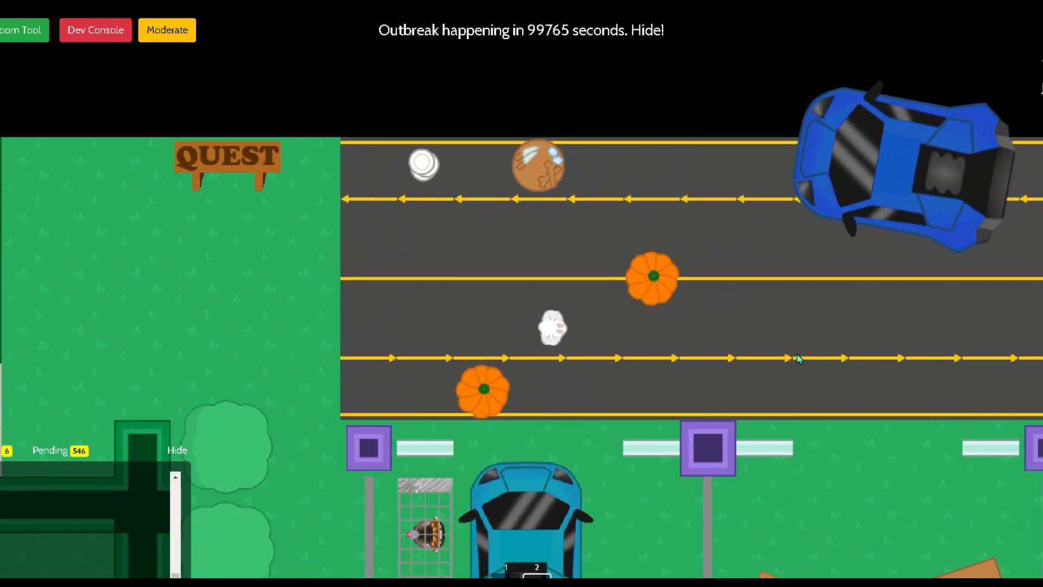
key("Right")
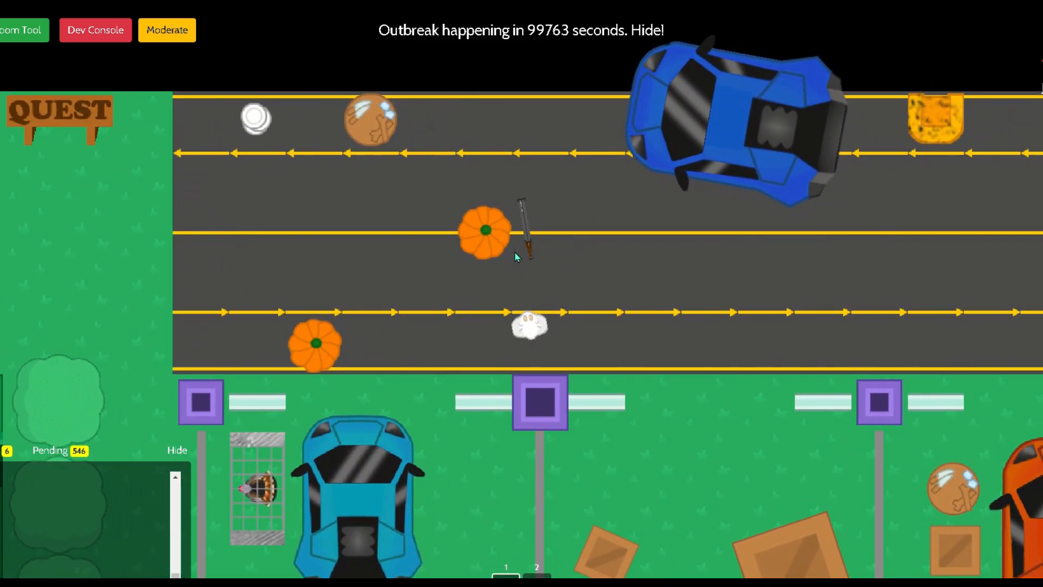
key("Right")
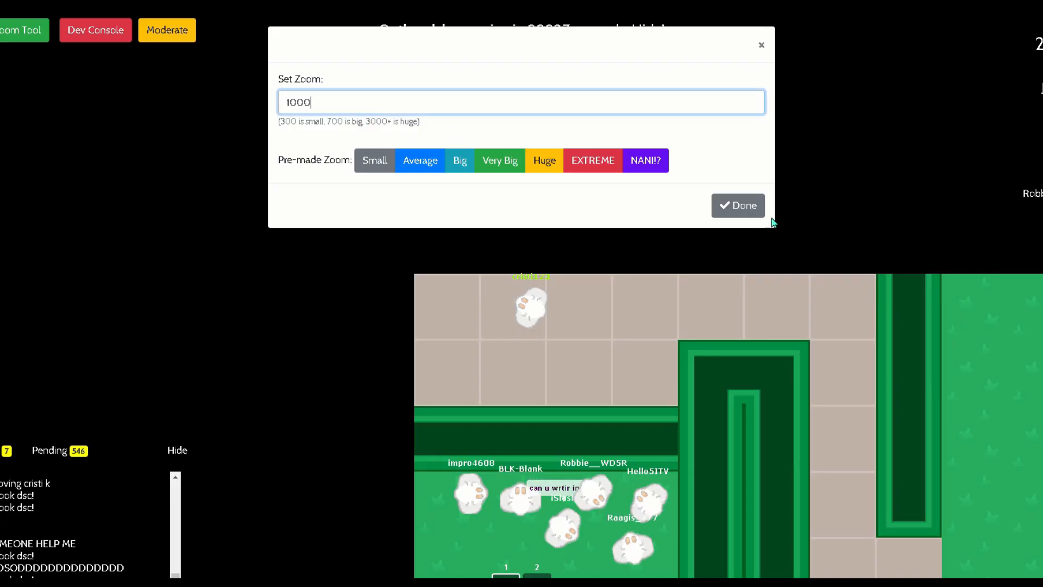
Apply the 1000 zoom, then reopen the Zoom Tool and set the zoom to 600
left_click(738, 205)
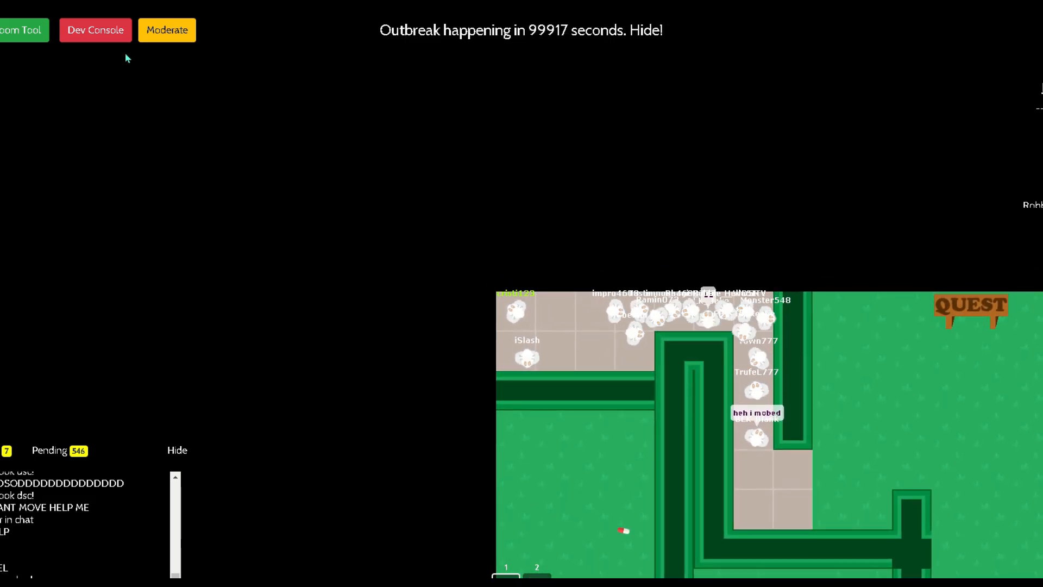
left_click(19, 39)
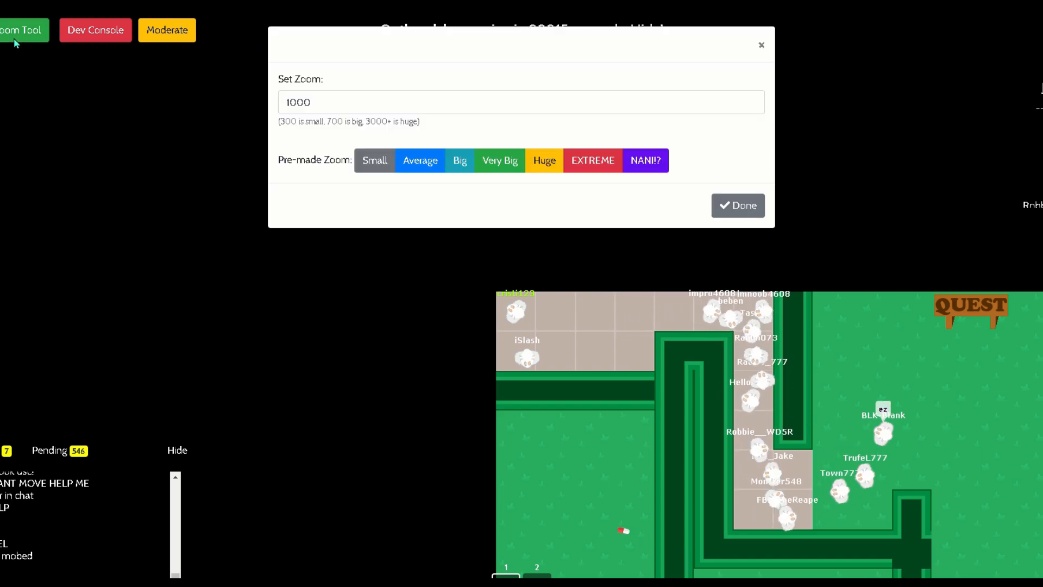
left_click(438, 166)
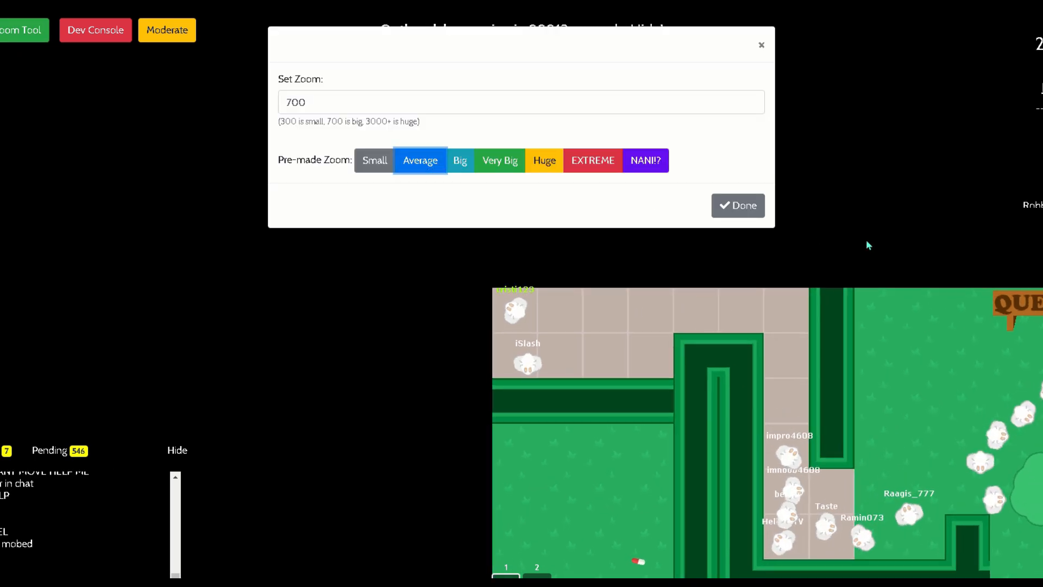
double_click(334, 102)
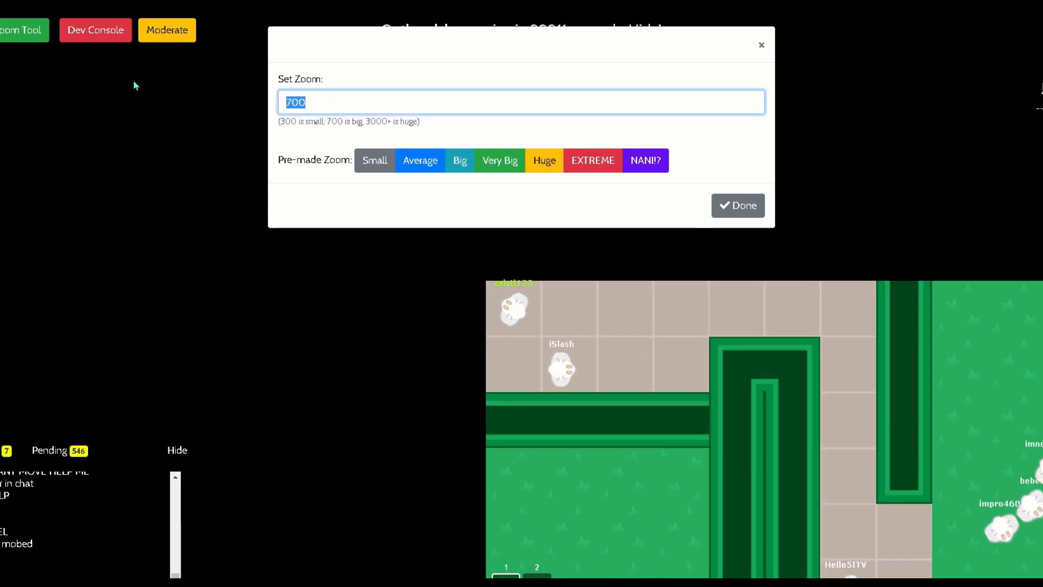
type("600")
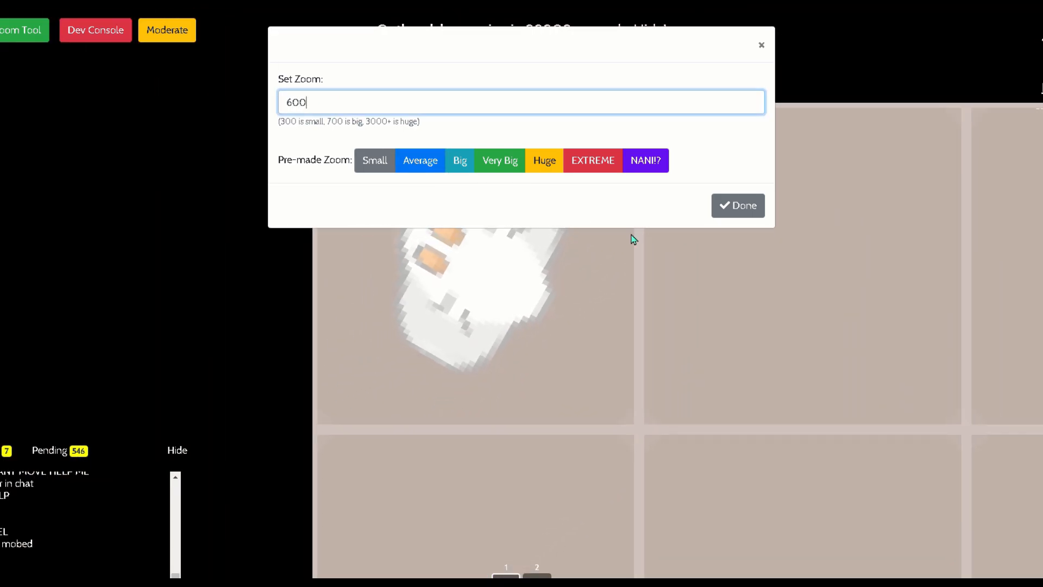
left_click(734, 205)
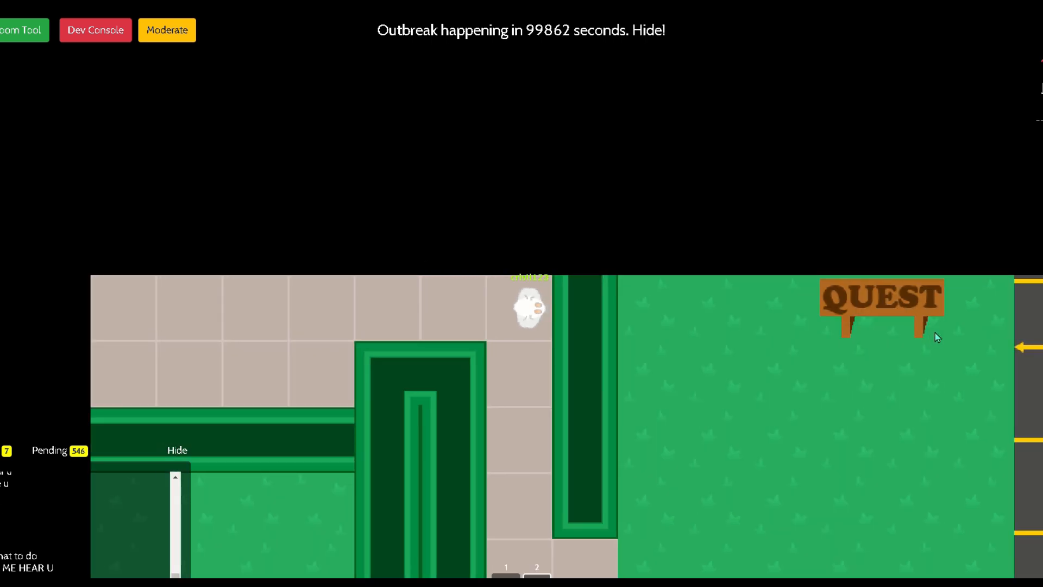
Walk onto the road, place a rifle there and pick it up
key("Right")
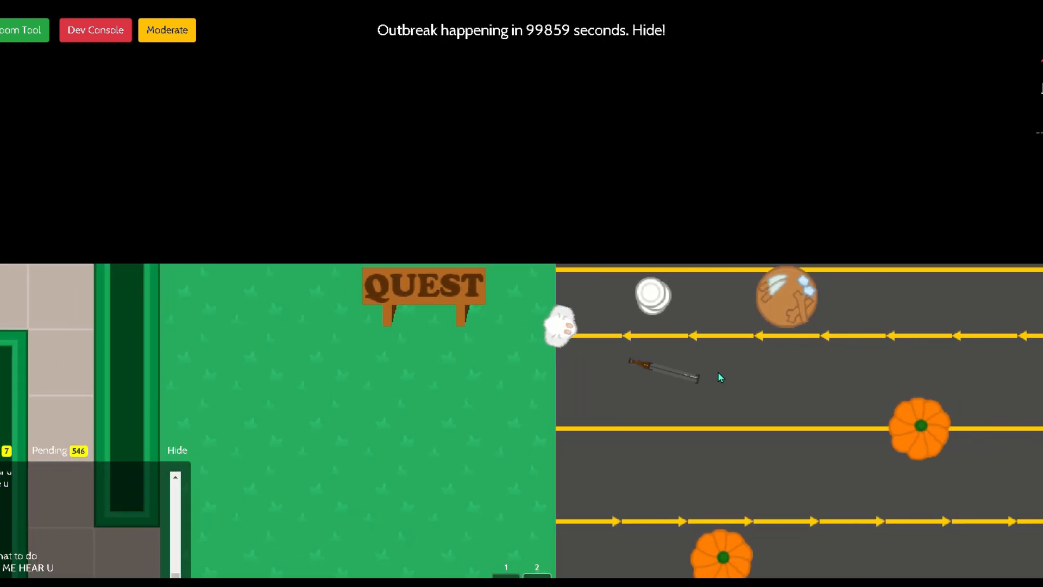
key("Down")
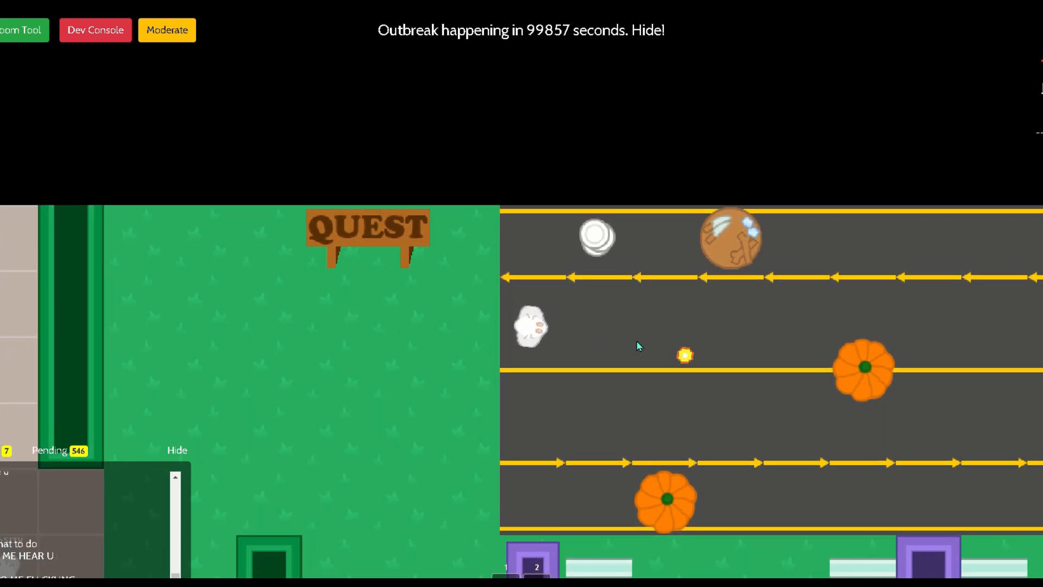
left_click(589, 379)
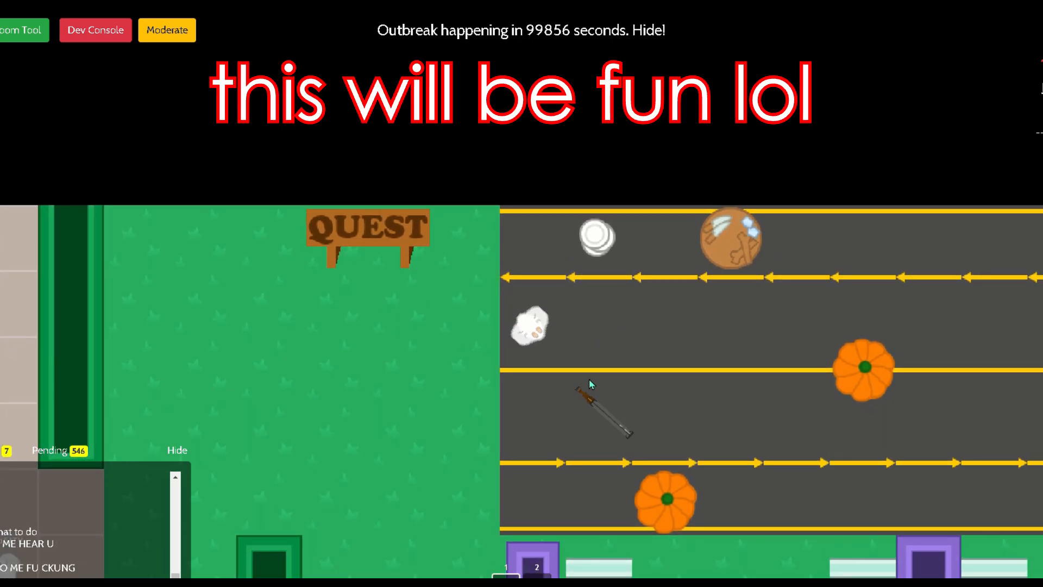
key("Down")
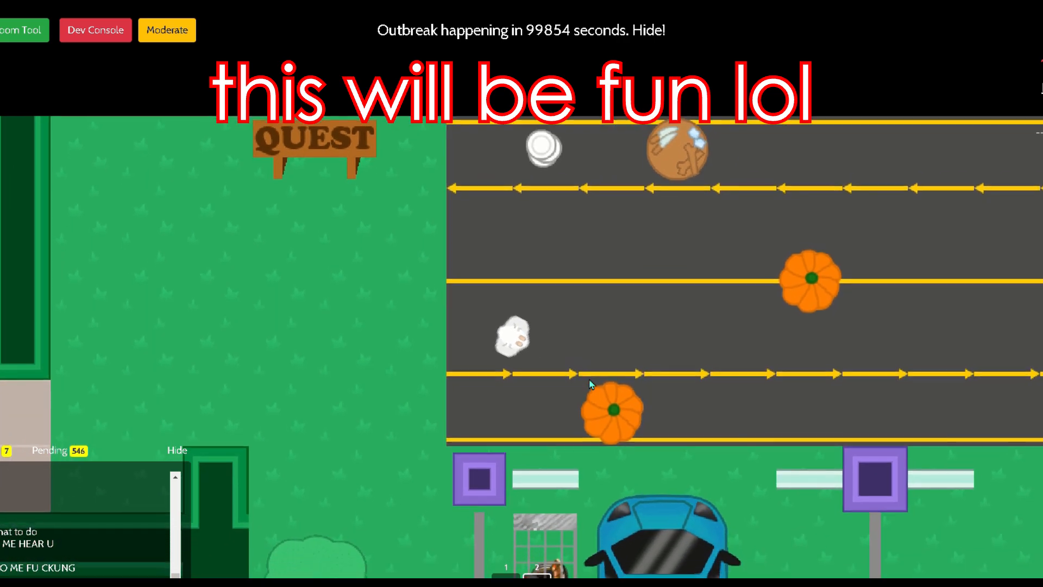
key("Right")
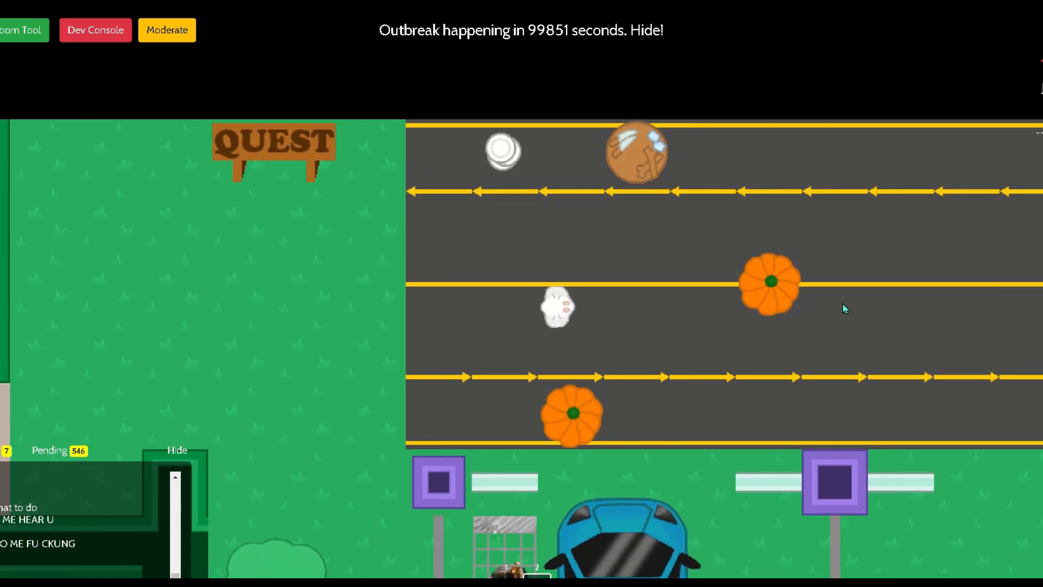
key("Right")
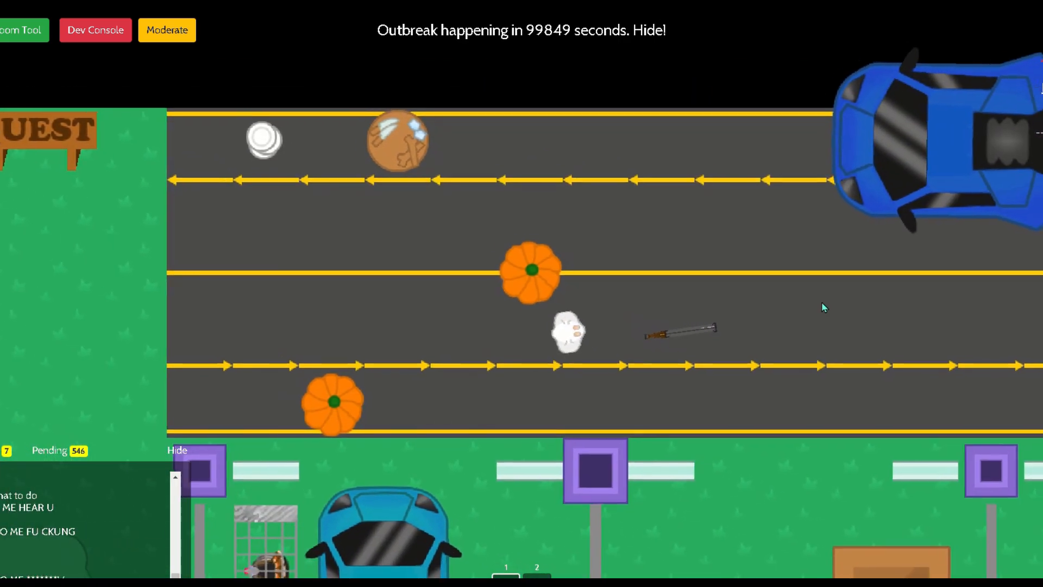
key("Up")
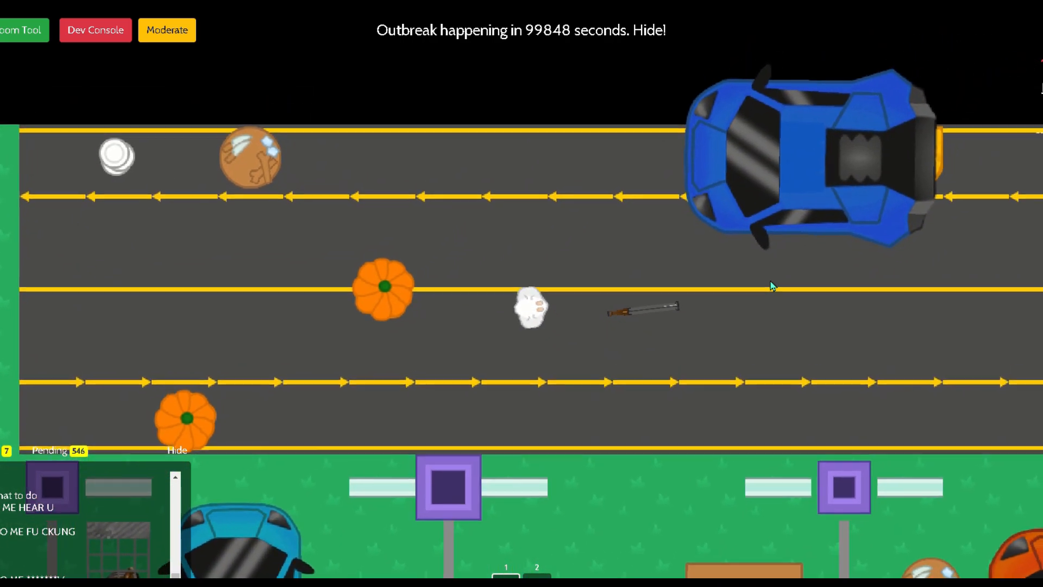
key("Down")
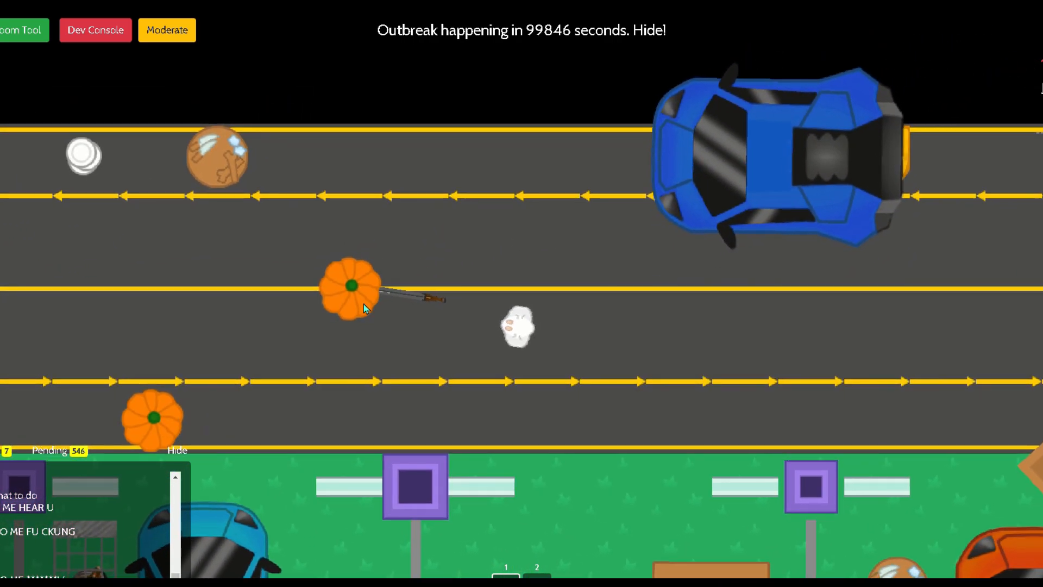
Search right along the road to the blue car, then back left toward the orange car
key("Right")
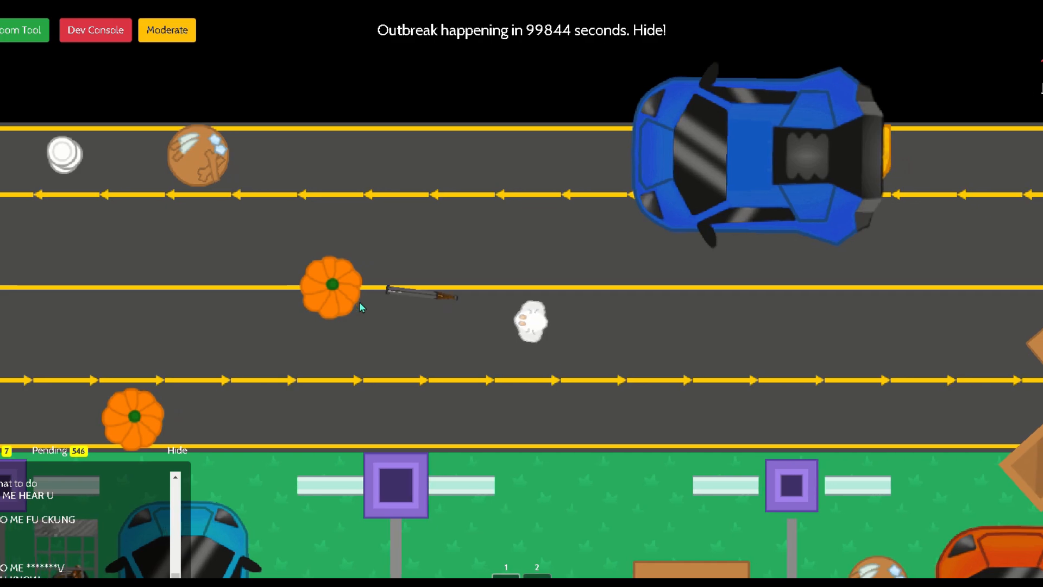
key("Right")
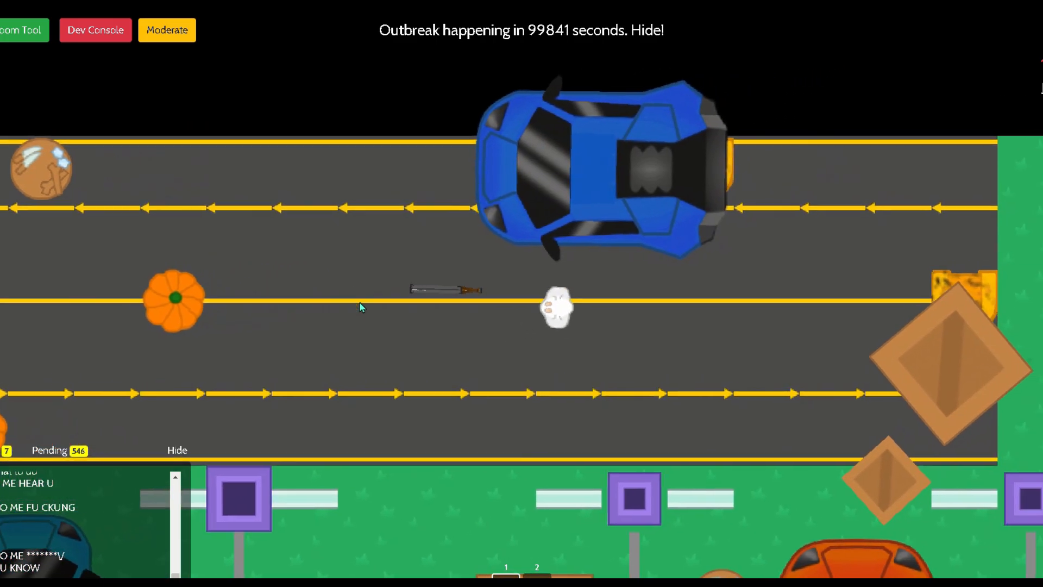
key("Right")
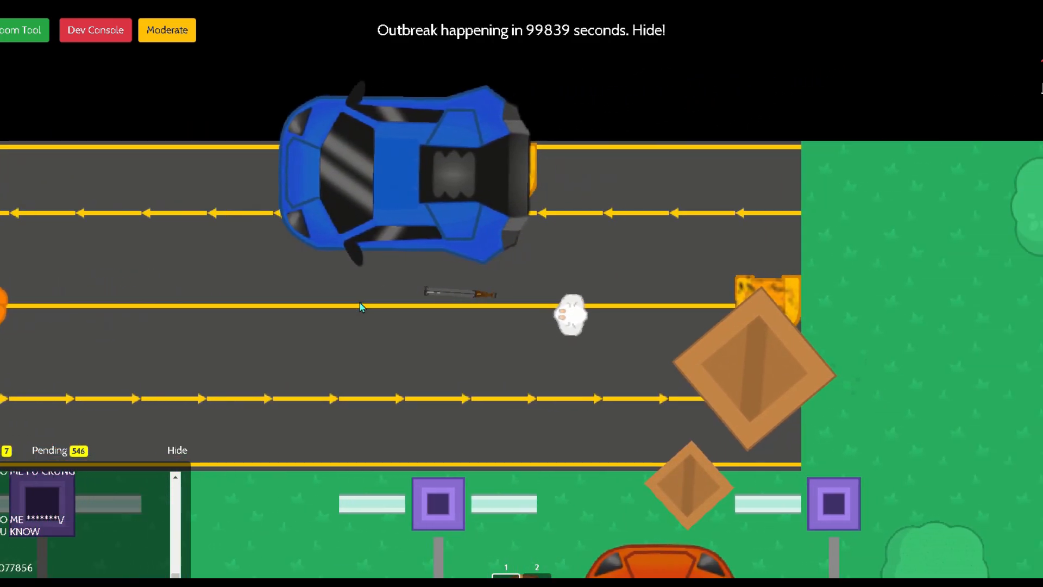
key("Down")
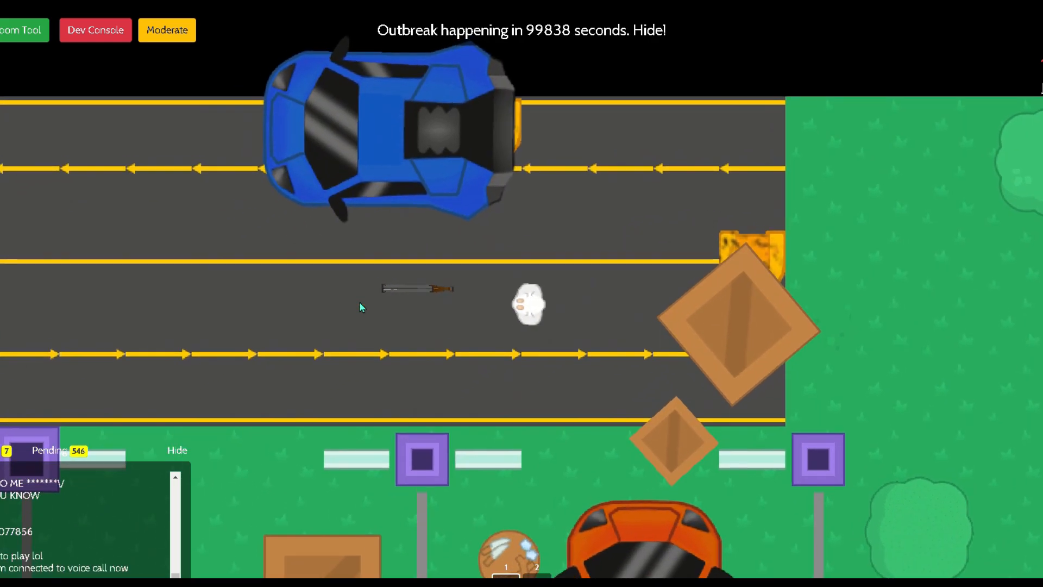
key("Up")
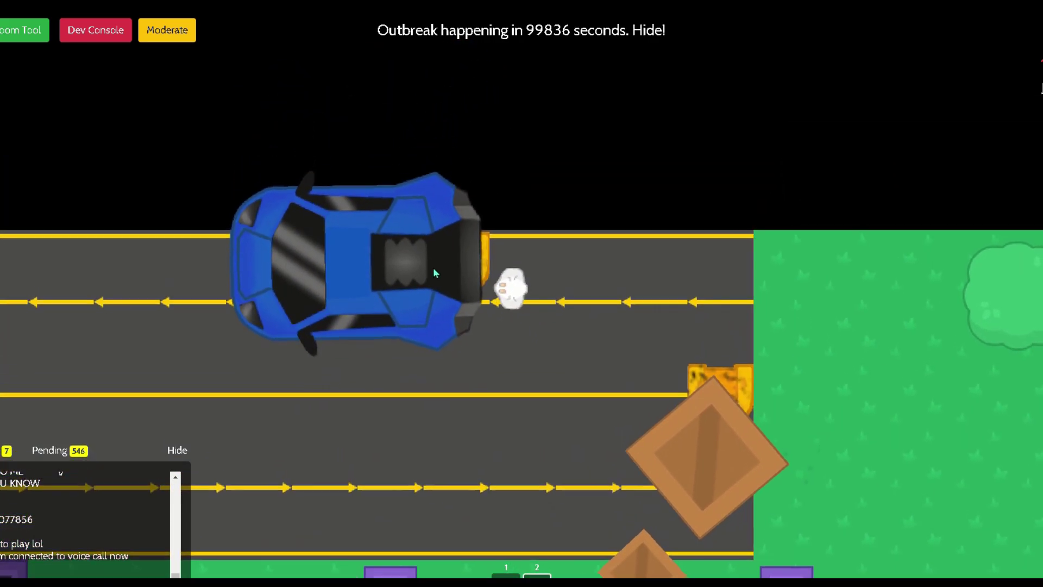
key("Down")
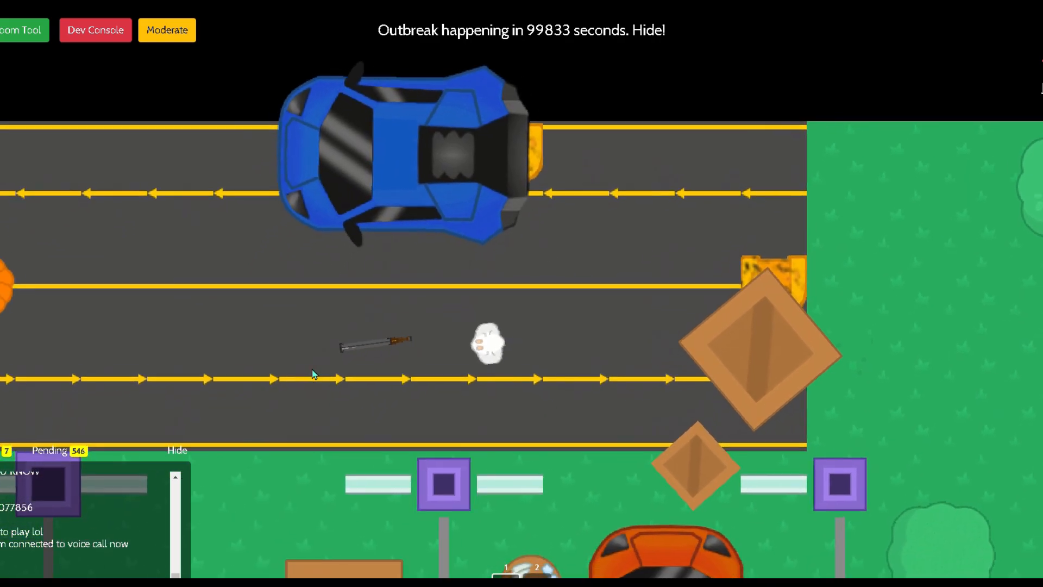
key("Left")
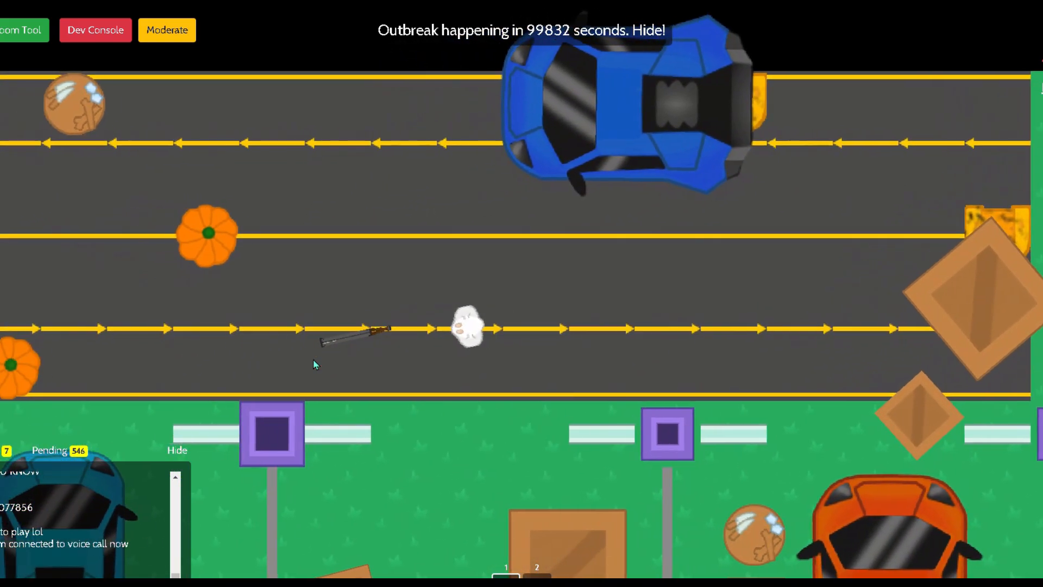
key("Left")
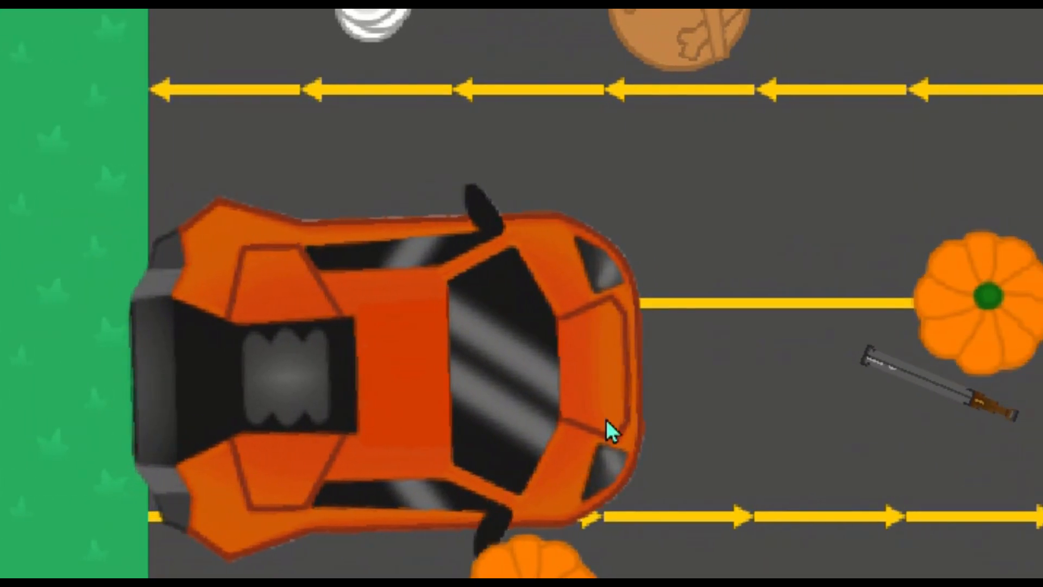
Drive and turn the orange car disguise around the road, holding the rifle
key("Up")
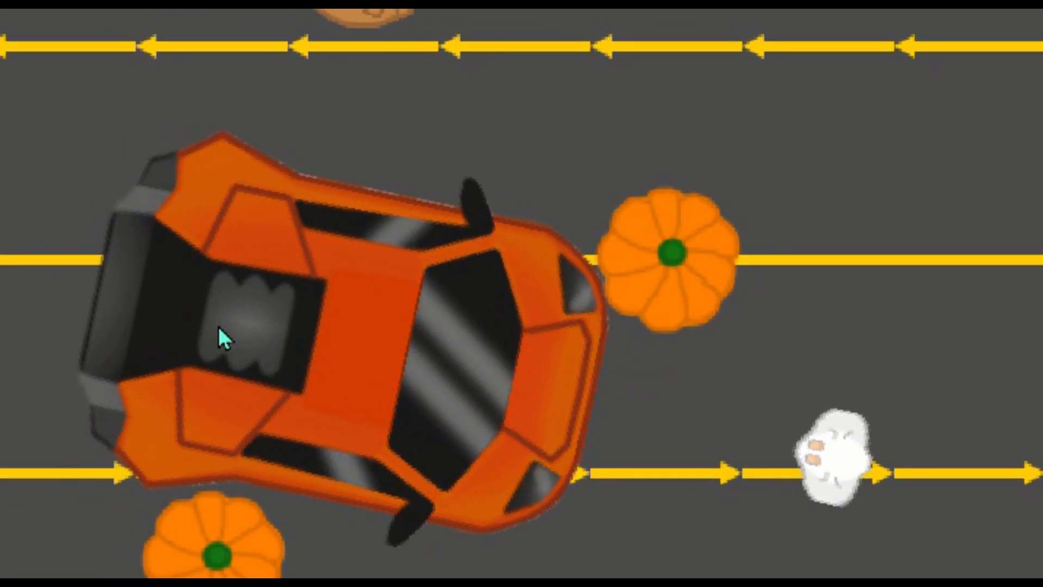
key("Up")
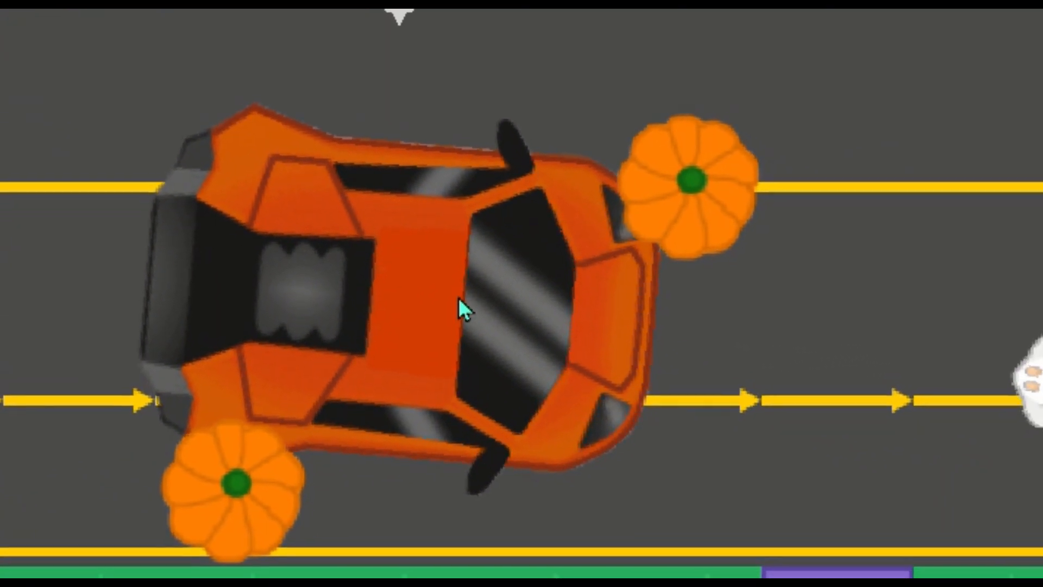
key("Up")
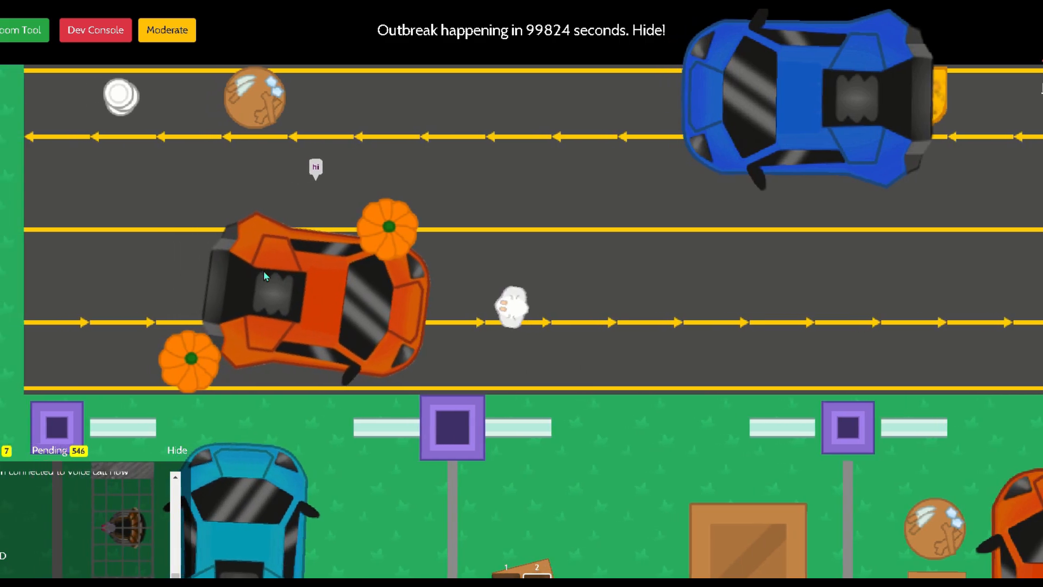
key("Up")
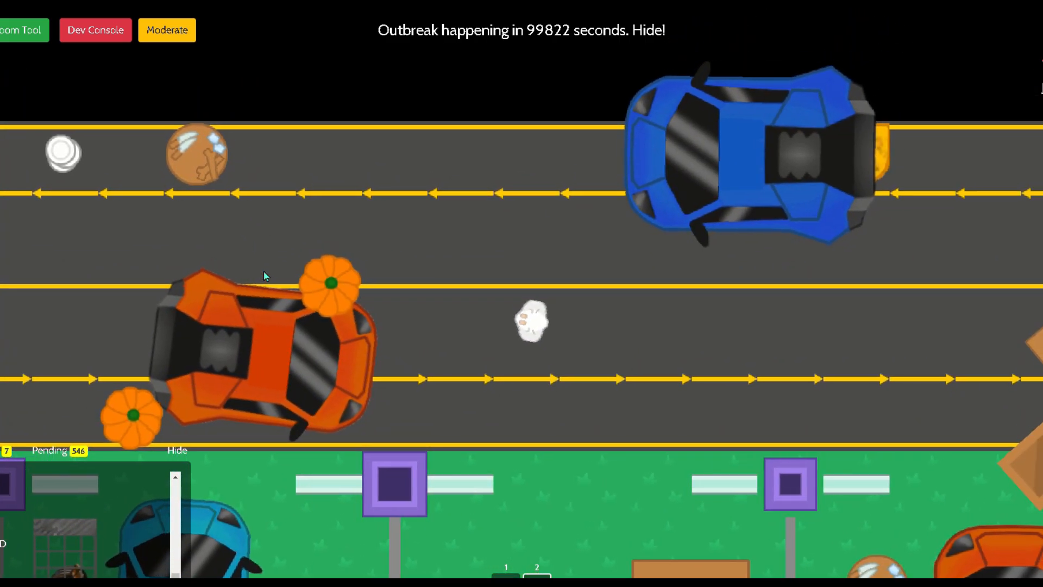
key("Up")
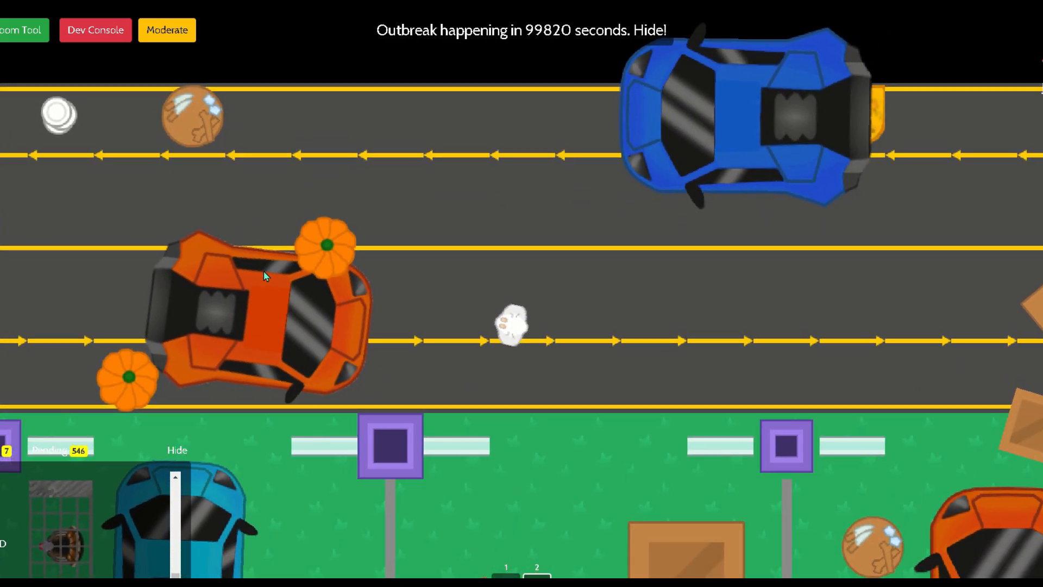
key("Up")
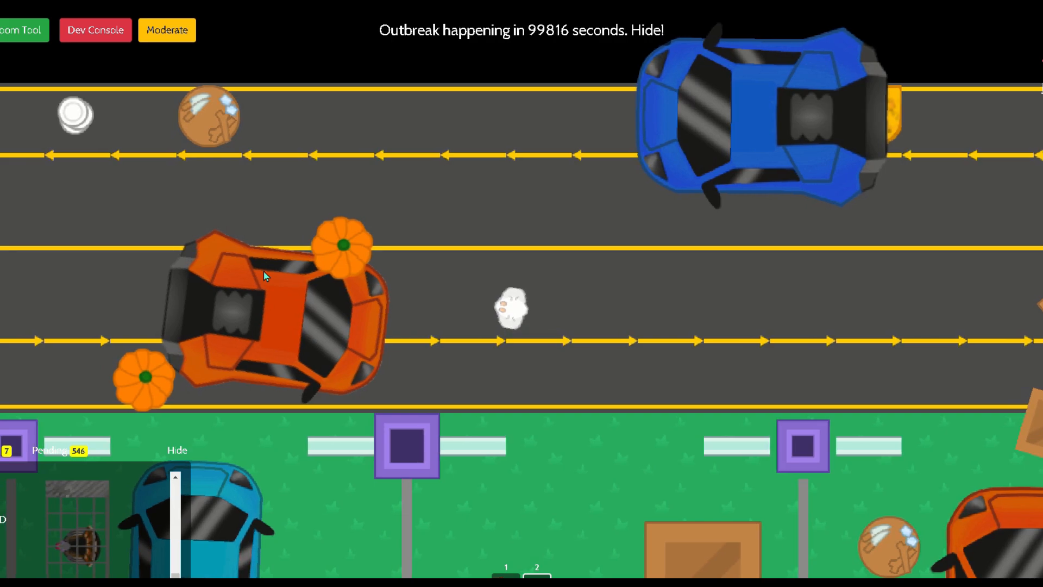
key("1")
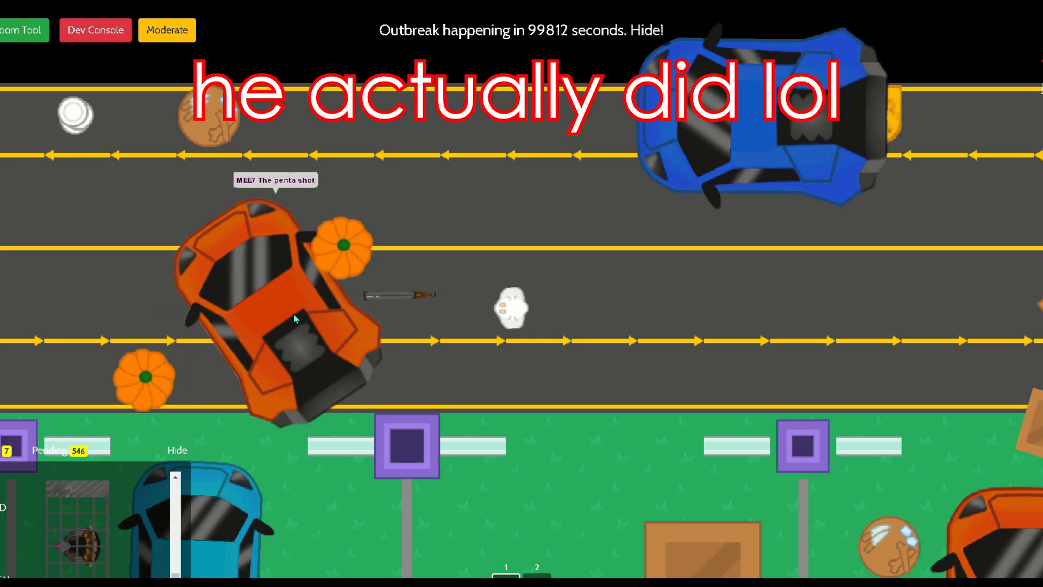
key("Left")
key("Left")
key("Left")
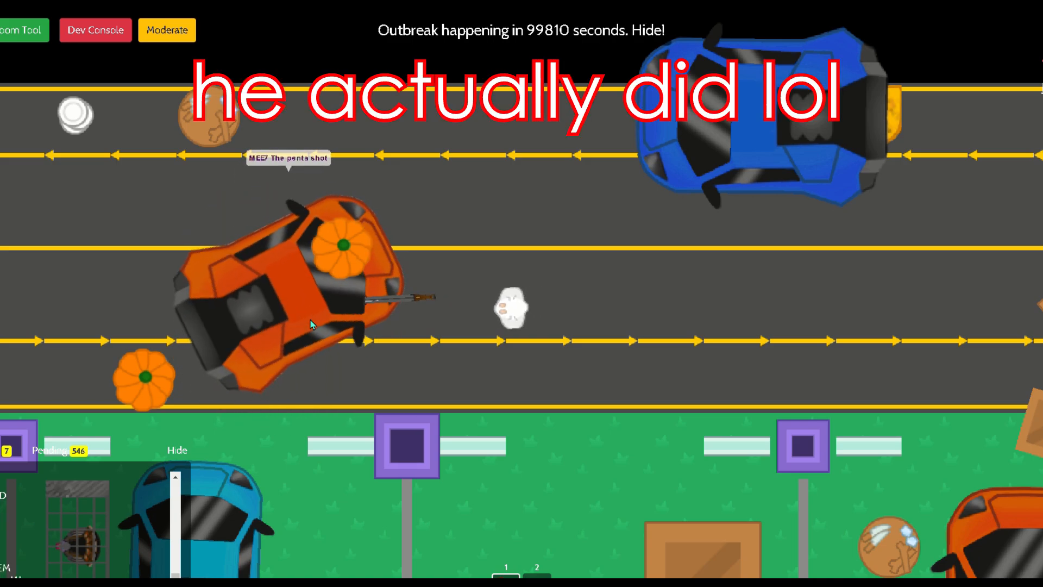
Drop the car disguise and walk up and left toward the Quest sign
key("e")
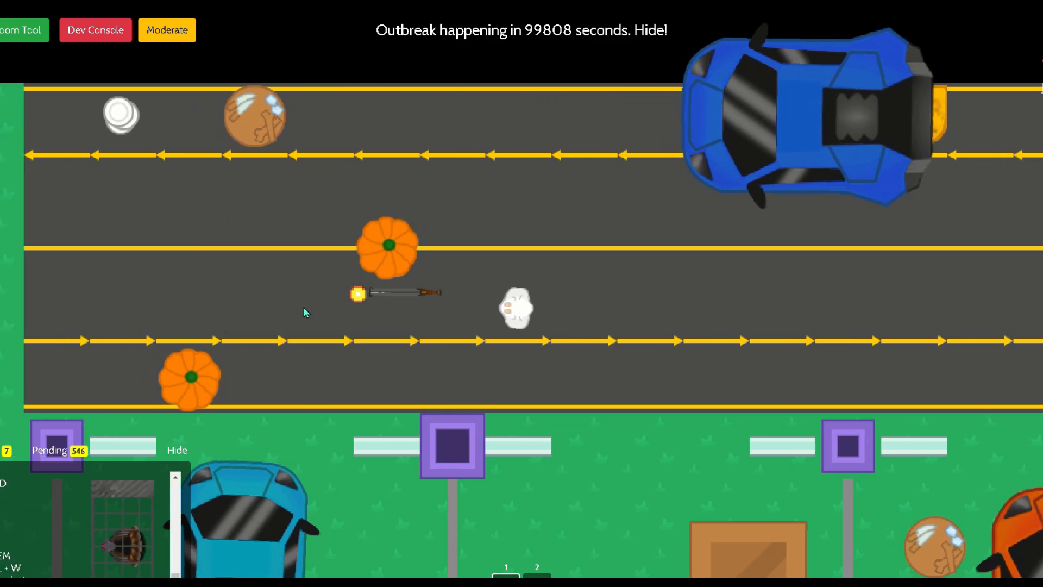
key("2")
key("w")
key("a")
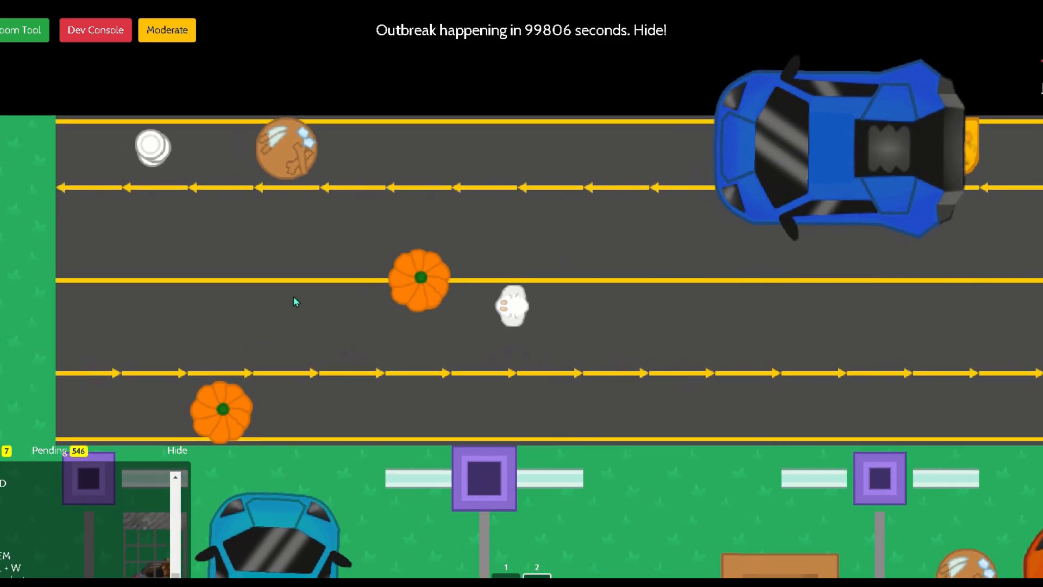
key("w")
key("a")
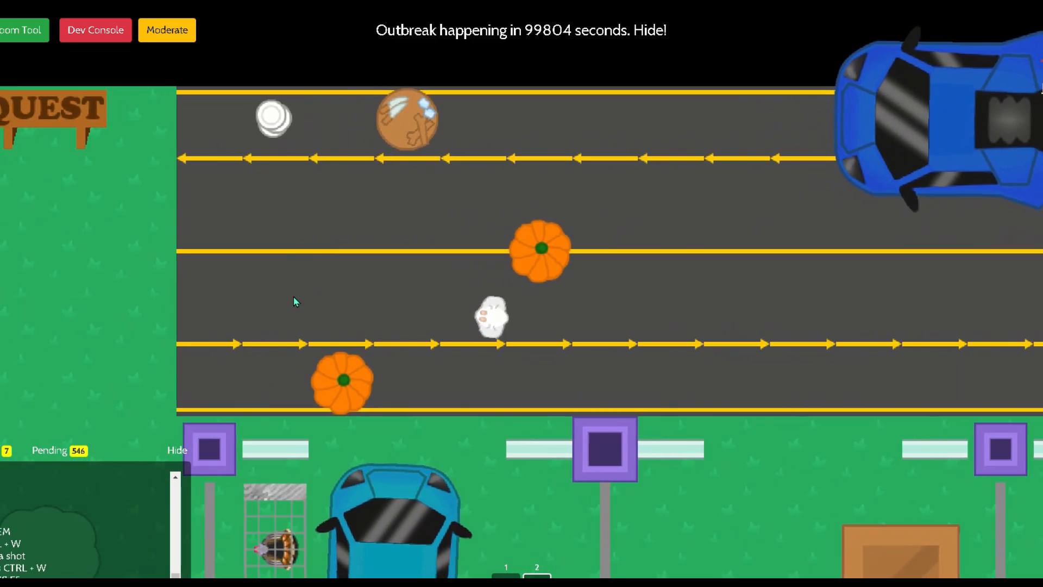
key("a")
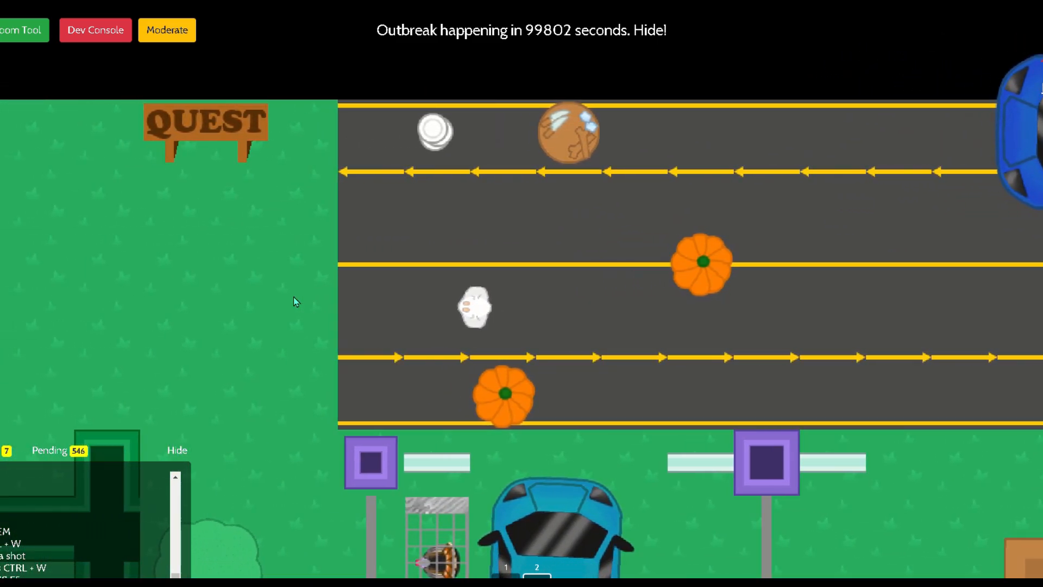
Cross the road onto the grass by the teal car, then switch to the Discord window
key("a")
key("s")
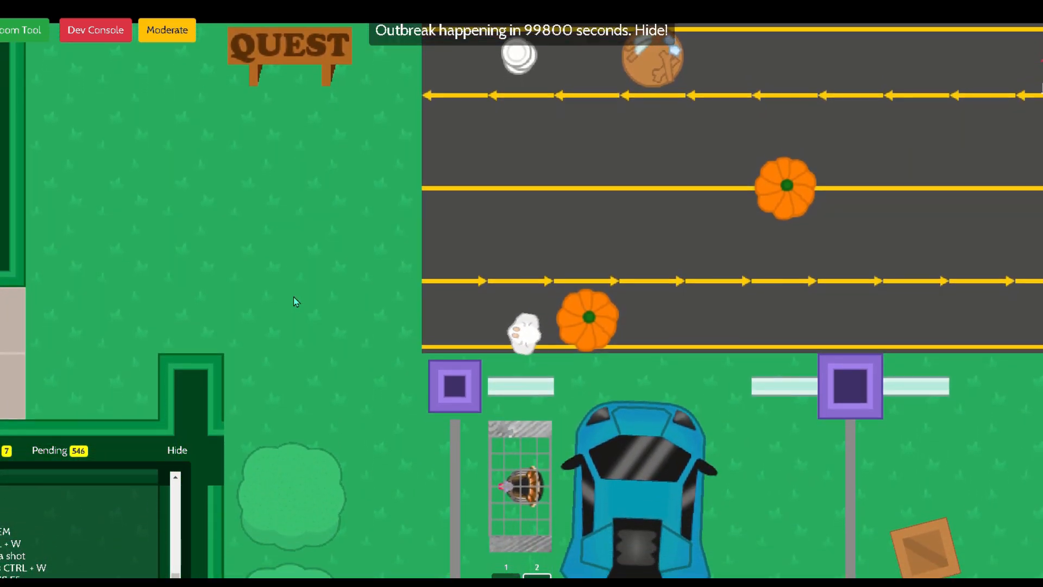
key("w")
key("w")
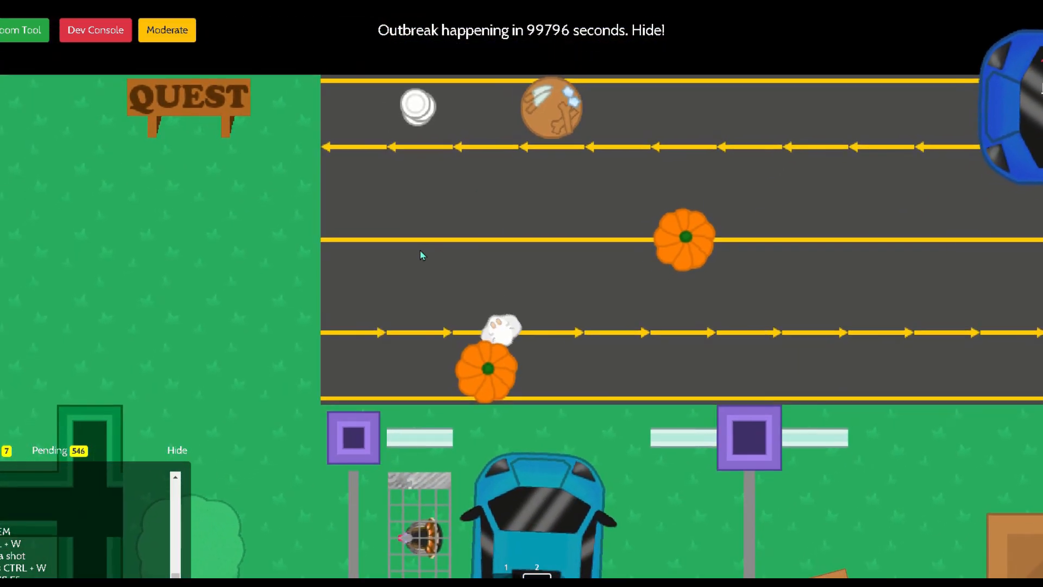
key("s")
key("a")
key("a")
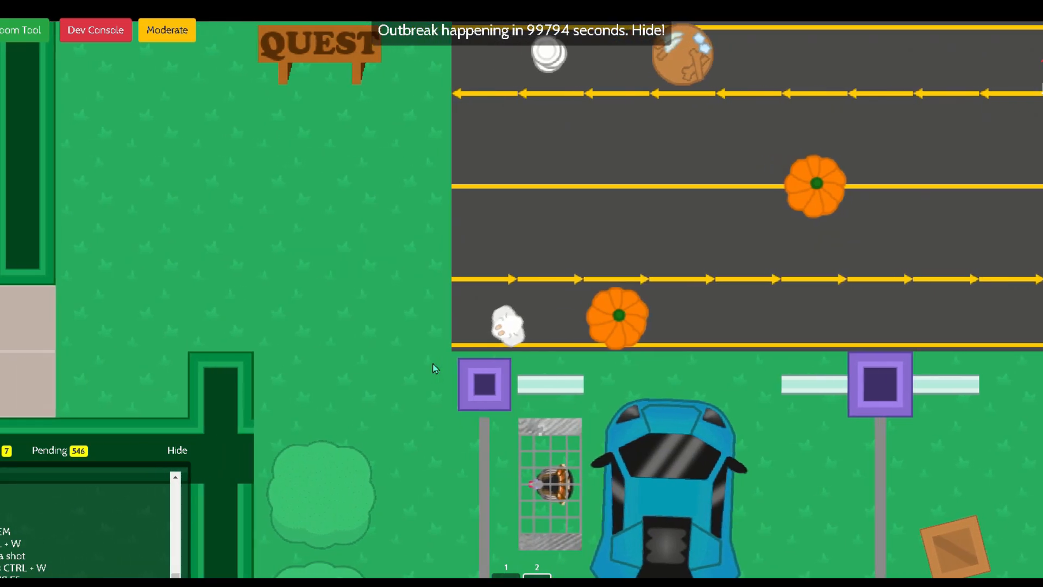
key("s")
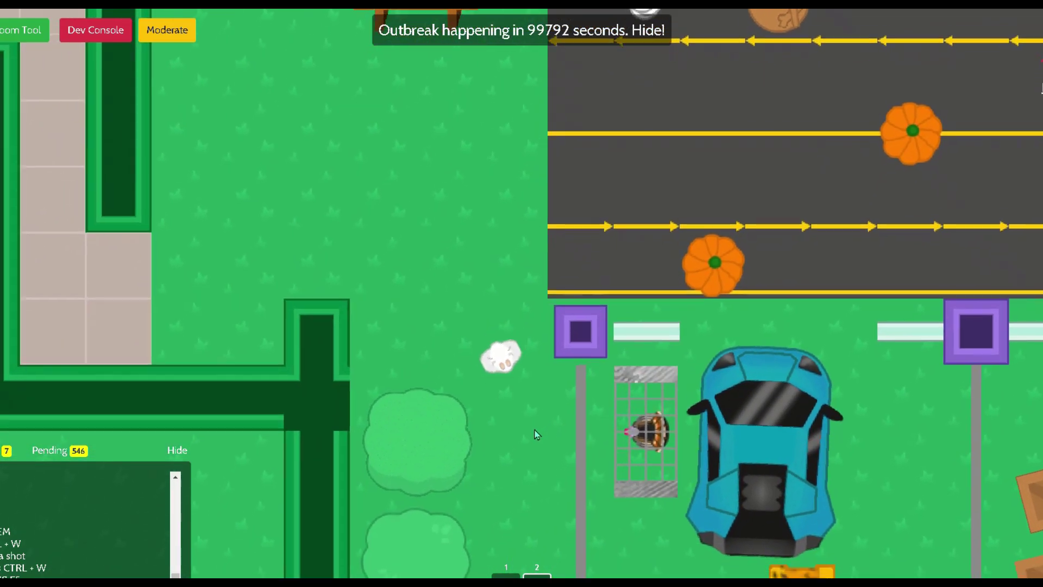
key("s")
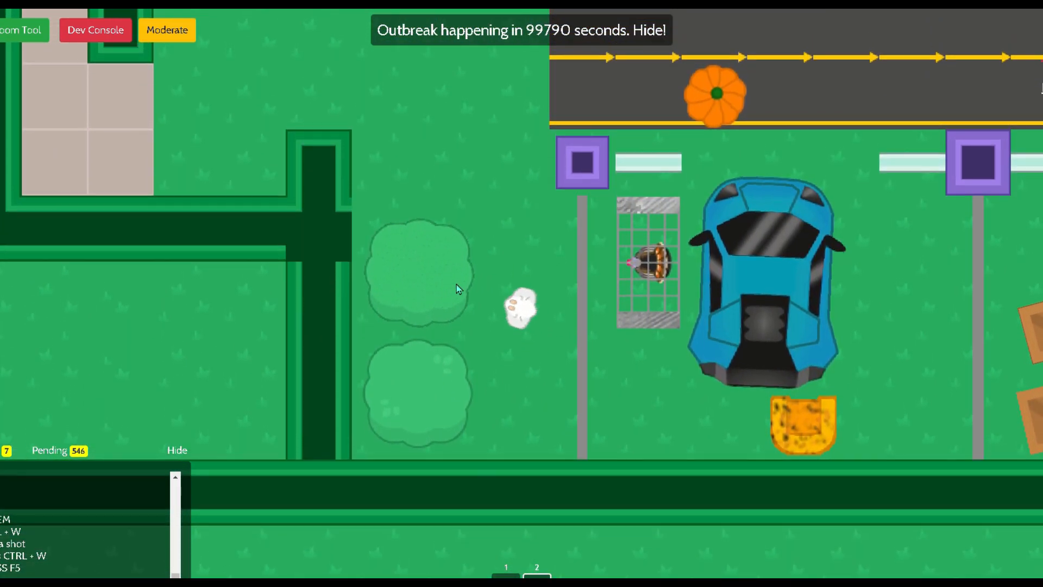
key("alt+Tab")
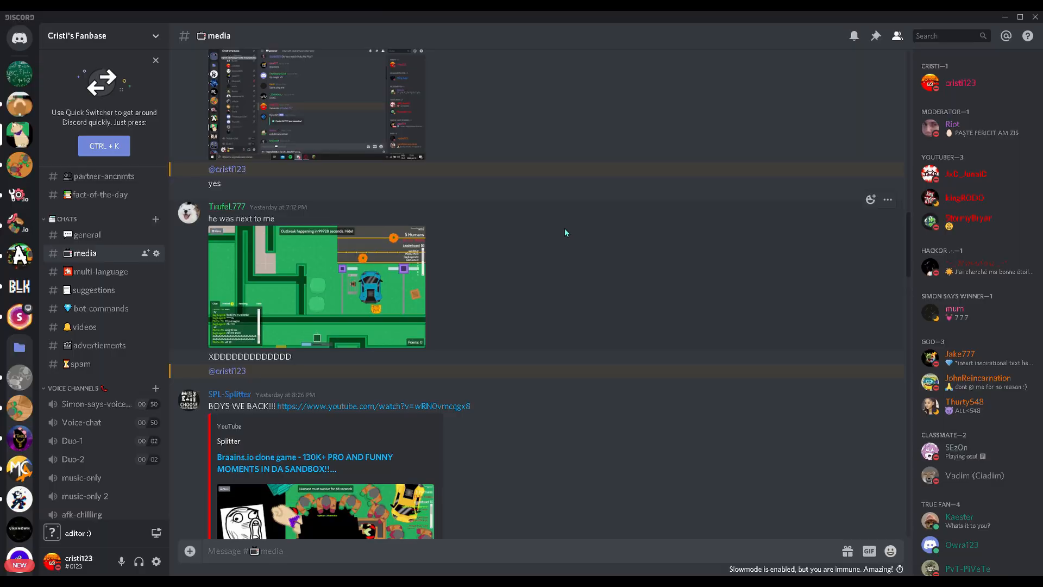
Enlarge the shared braains.io screenshot in the #media channel
left_click(383, 313)
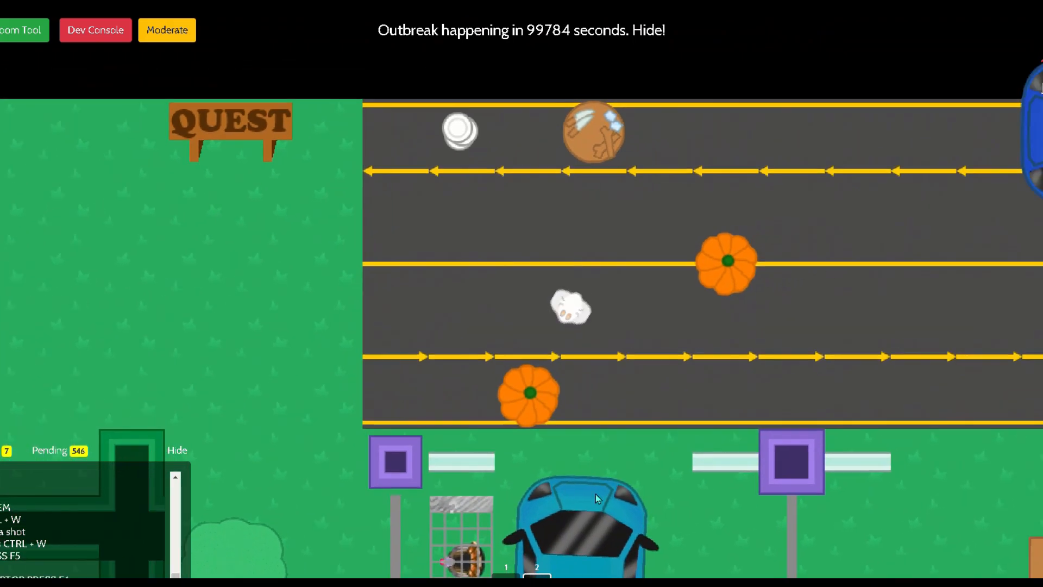
Walk past the parked blue car to the crate on the road and shoot the disguised hider
key("s")
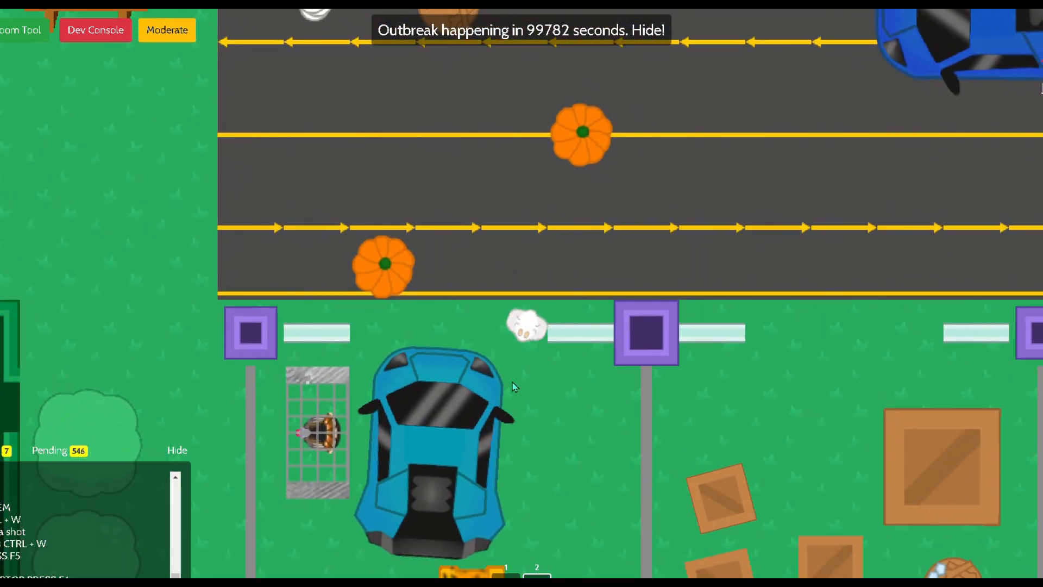
key("a")
key("a")
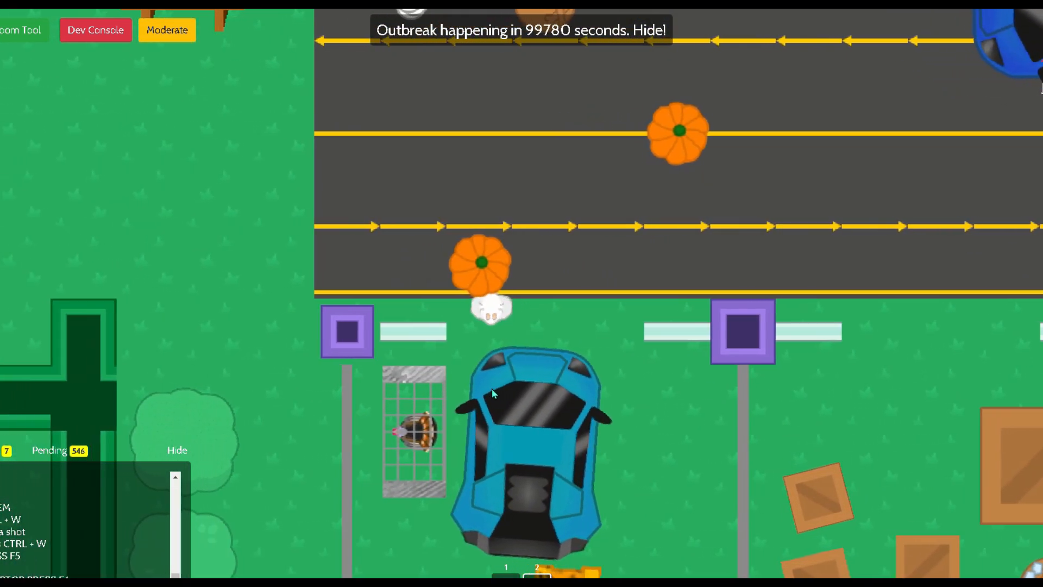
key("d")
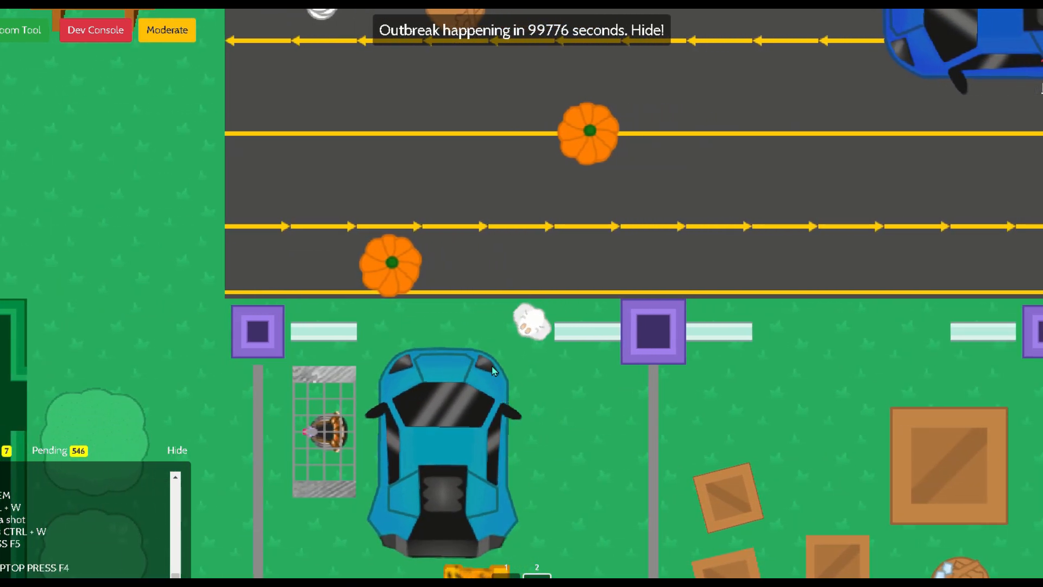
key("d")
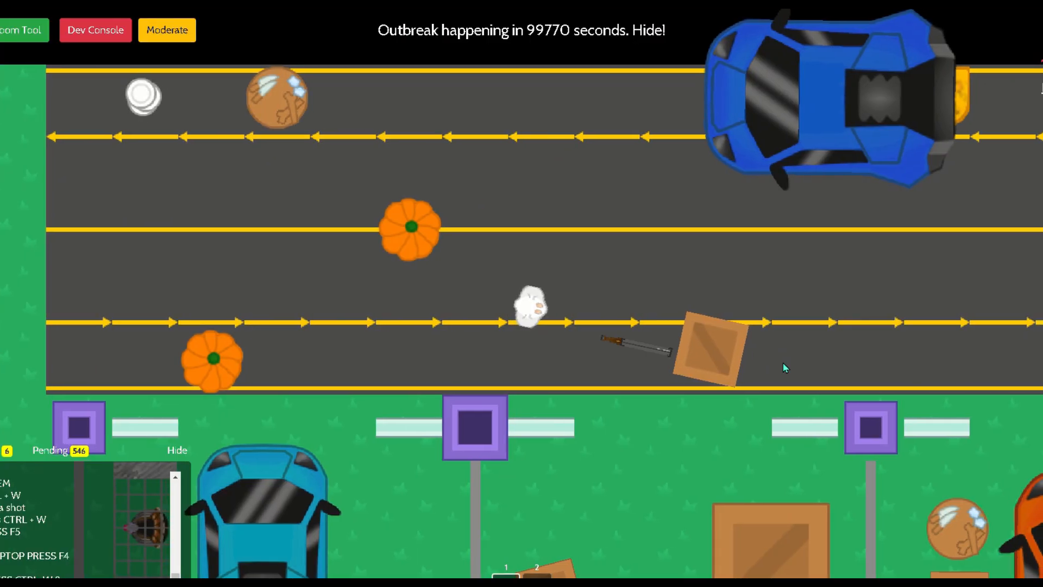
type("a")
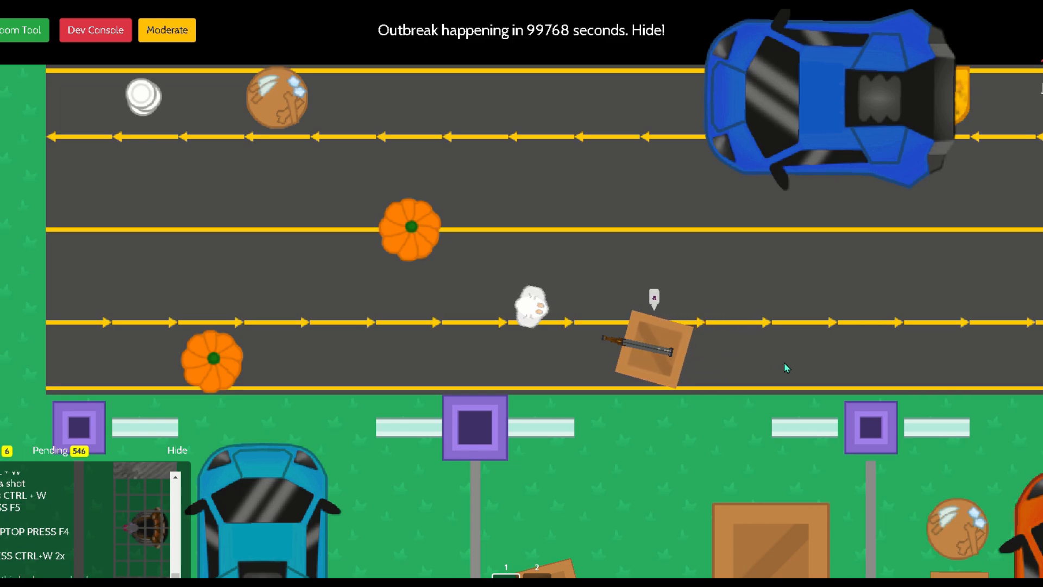
left_click(745, 351)
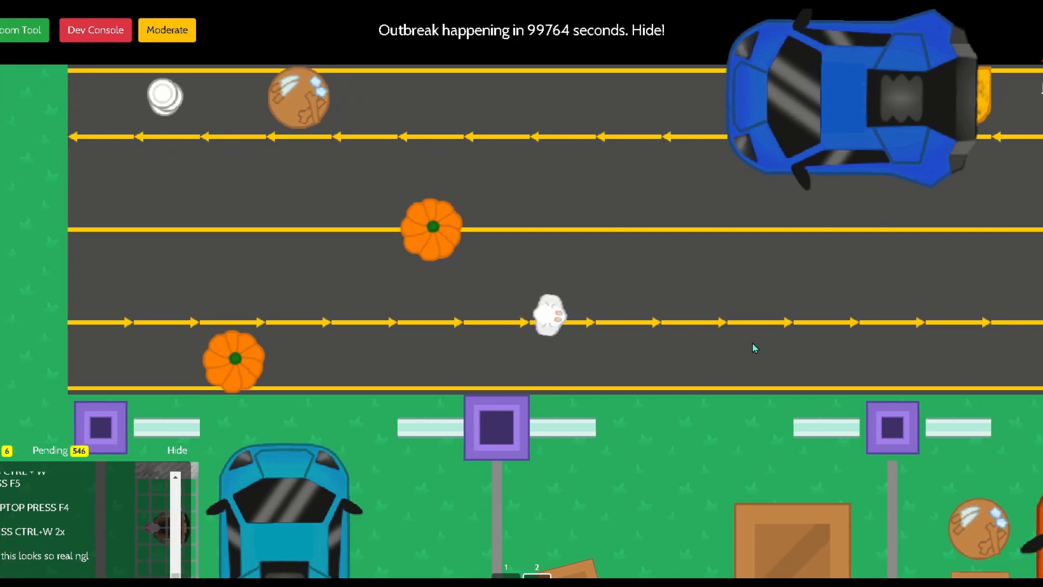
key("d")
Search among the crates on the grass, then head back up and cross the road
key("s")
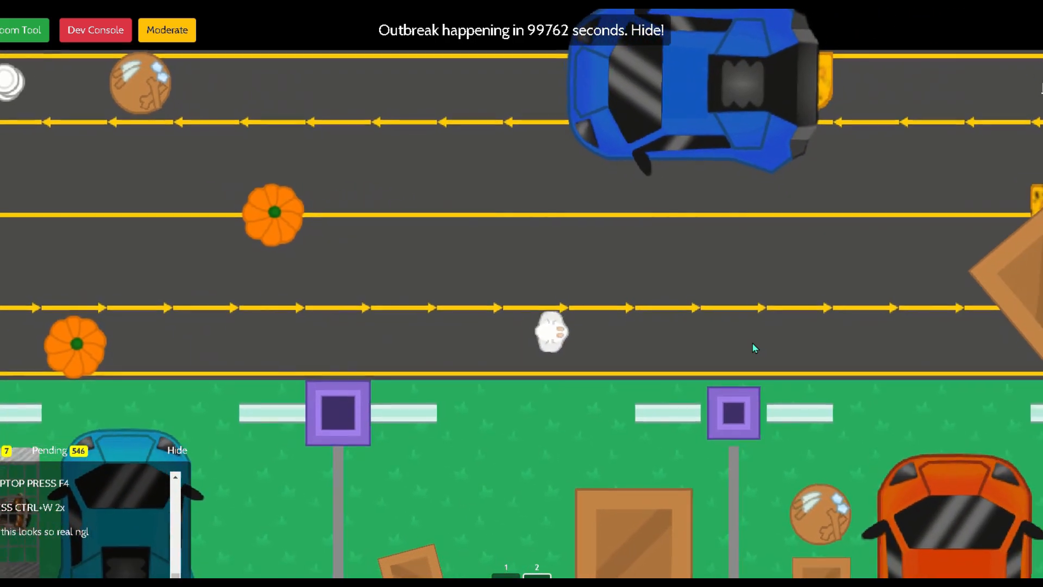
key("s")
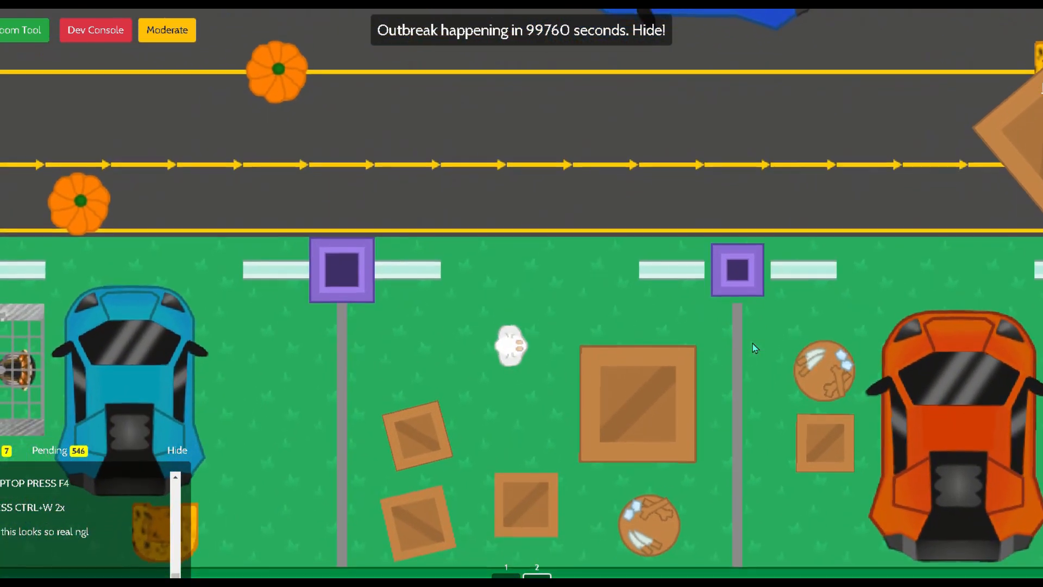
key("s")
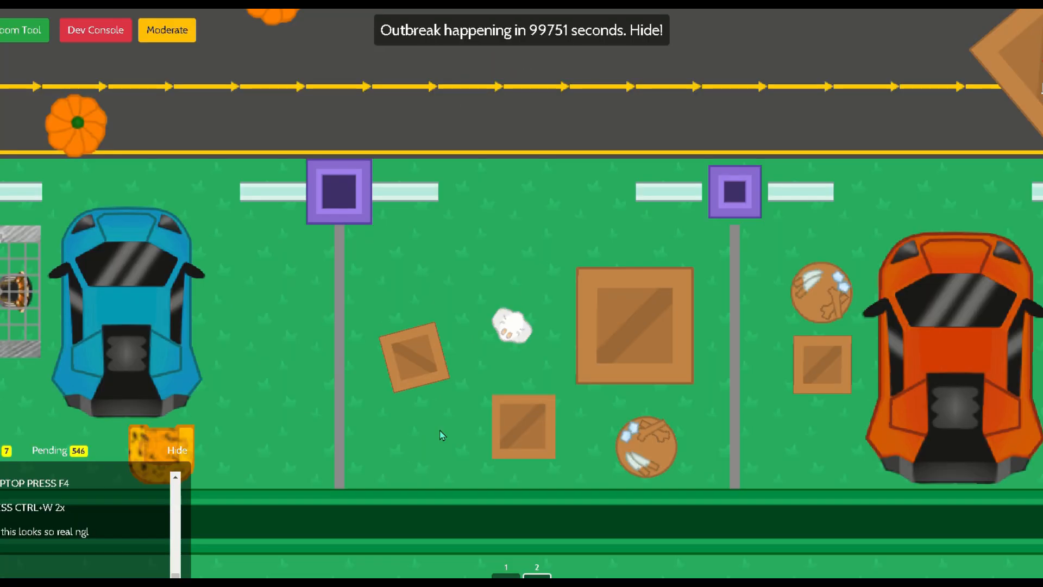
key("w")
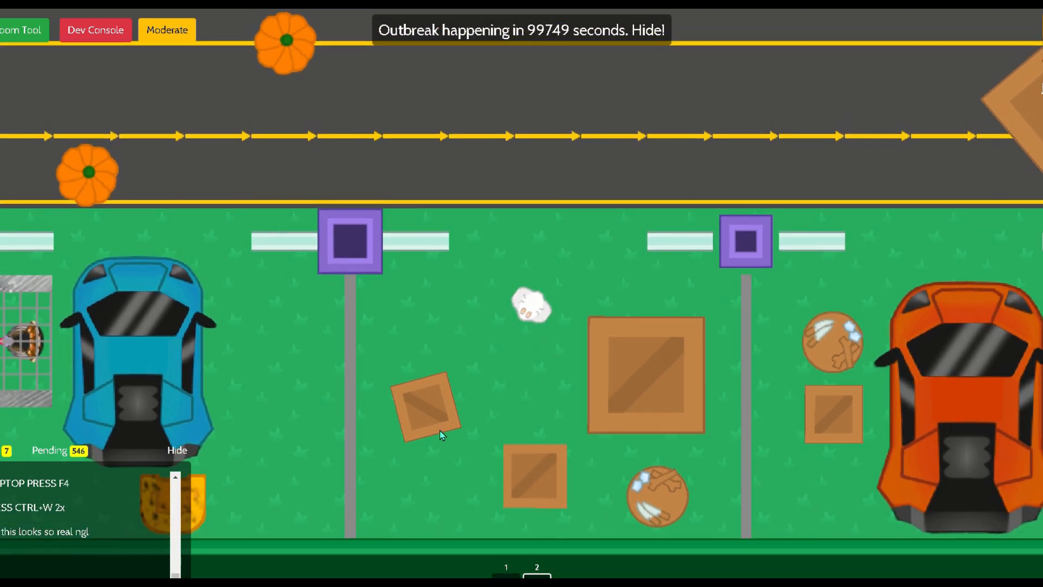
key("w")
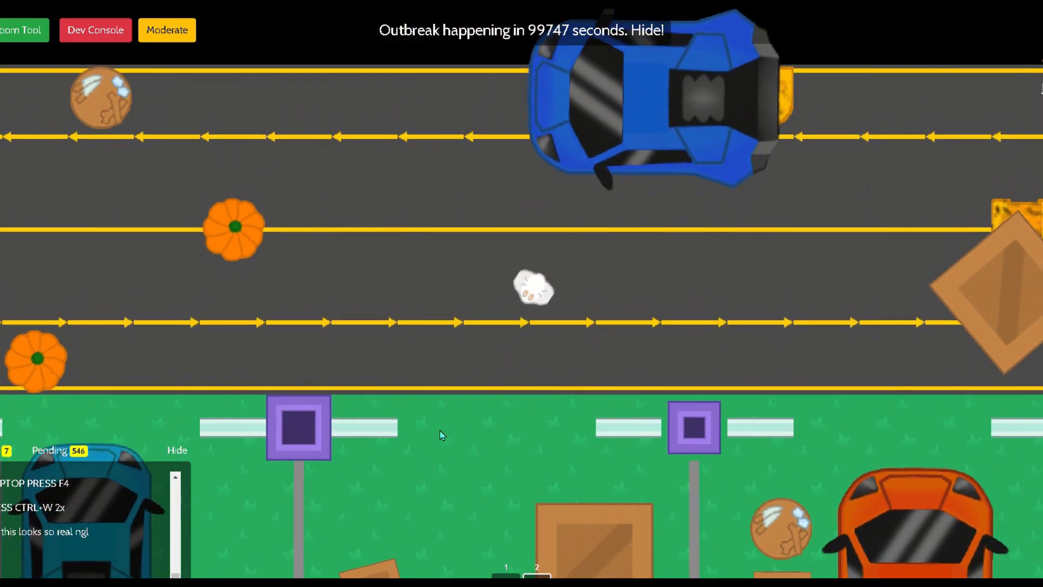
key("w")
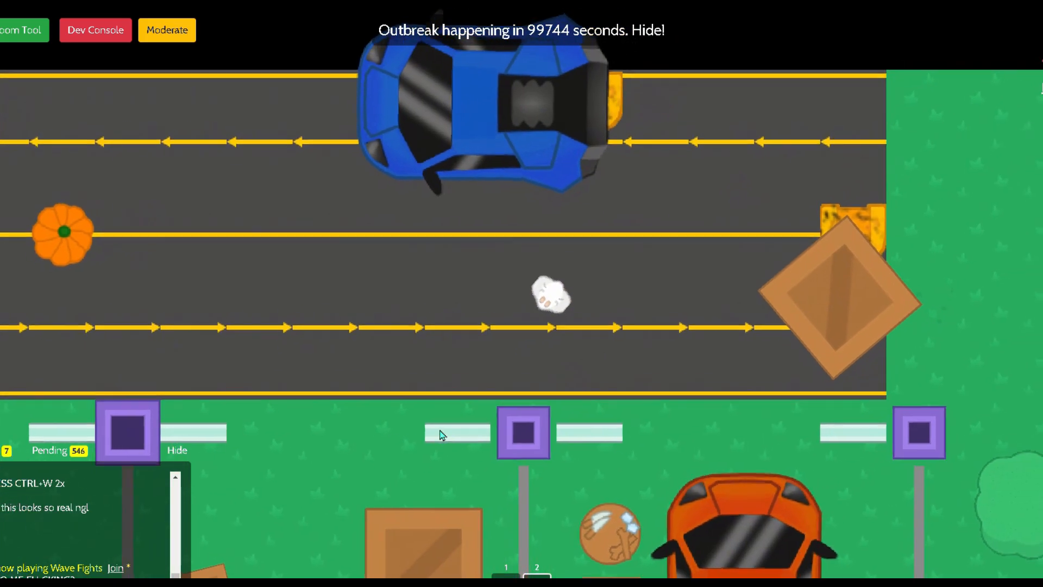
Move onto the open grass and along the row of jack-o'-lanterns, switching to hotbar slot 2
key("d")
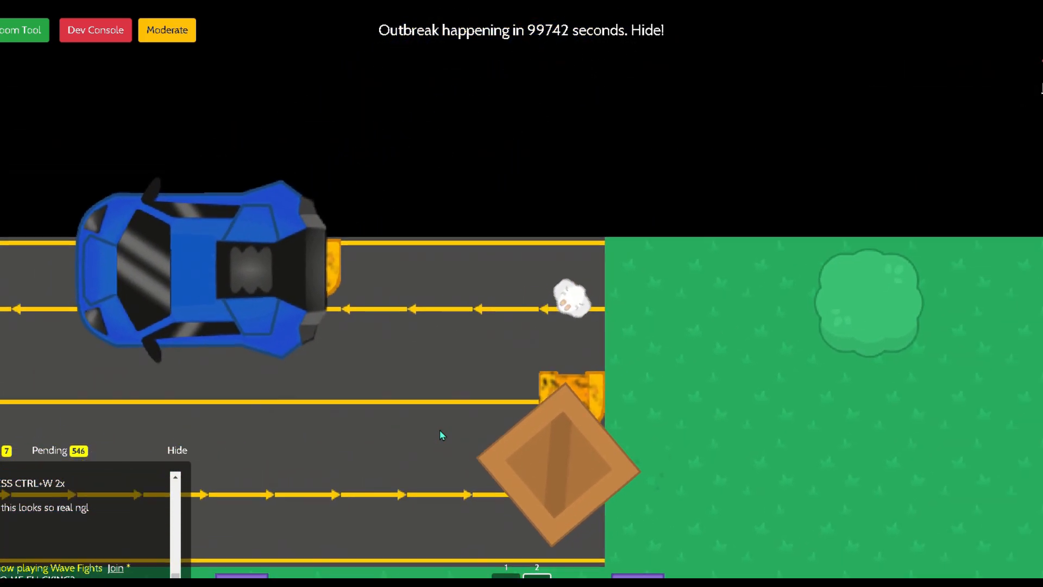
key("d")
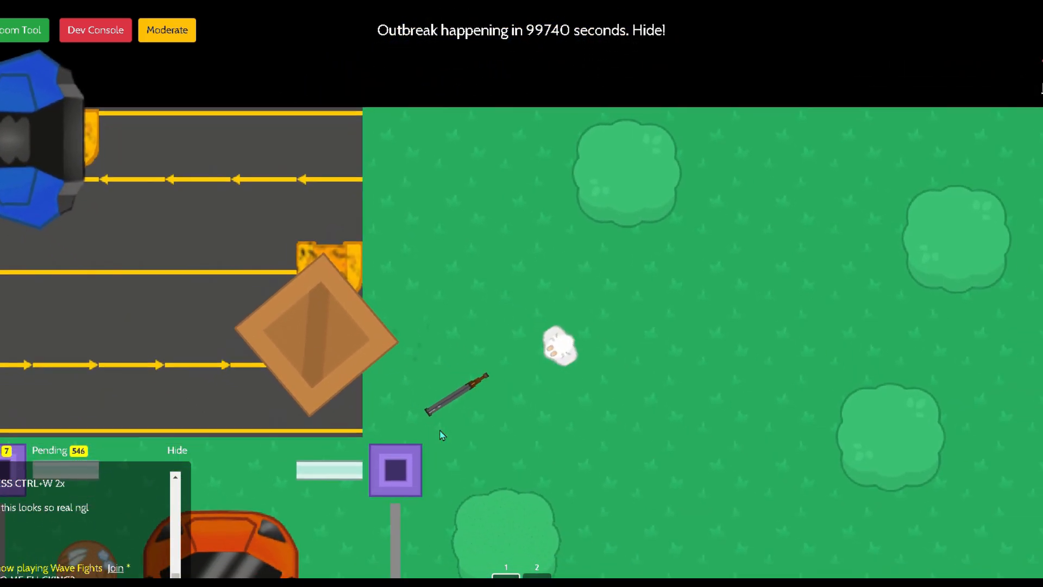
key("s")
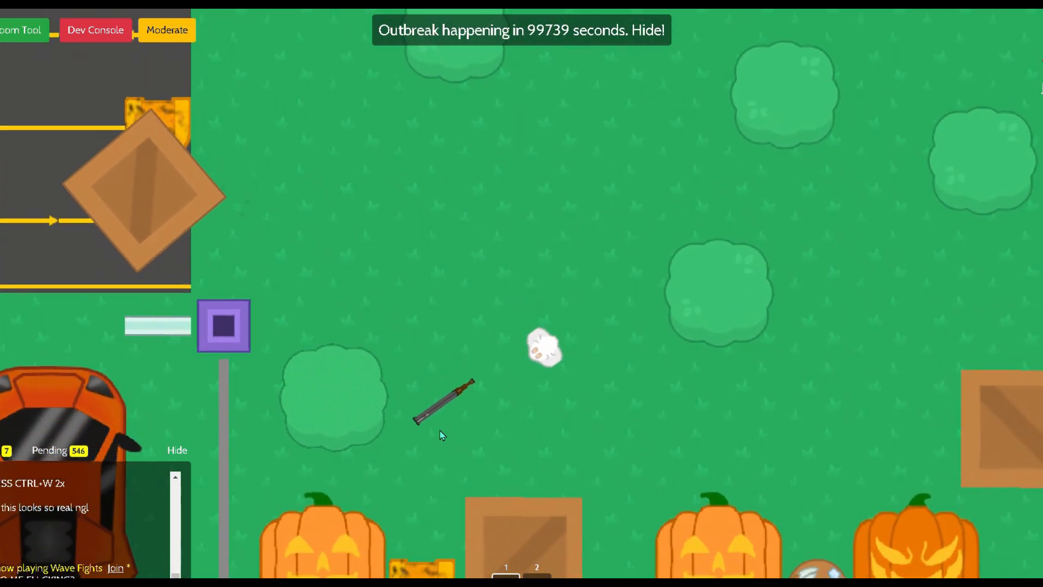
key("d")
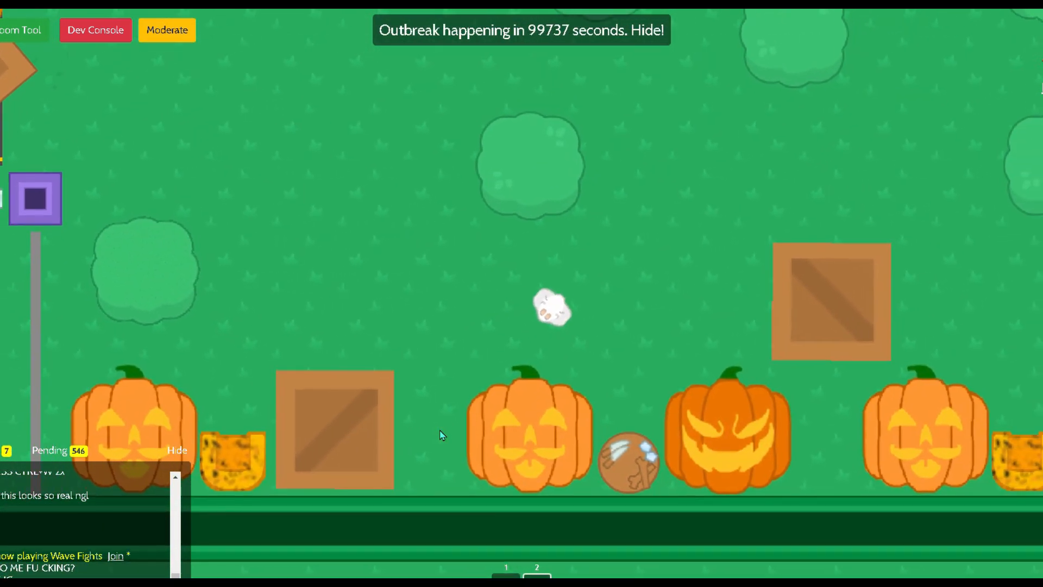
key("d")
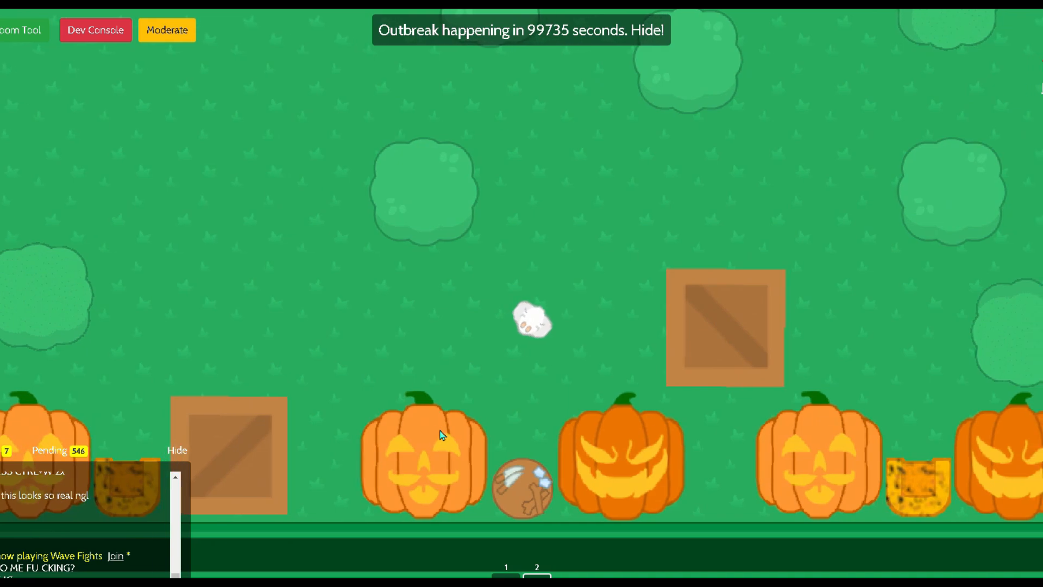
key("d")
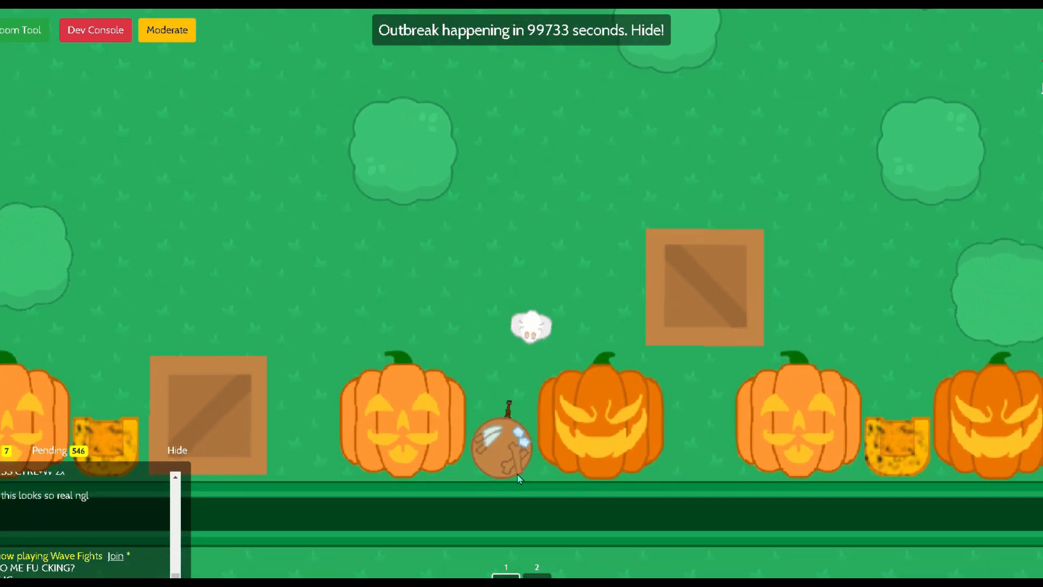
key("2")
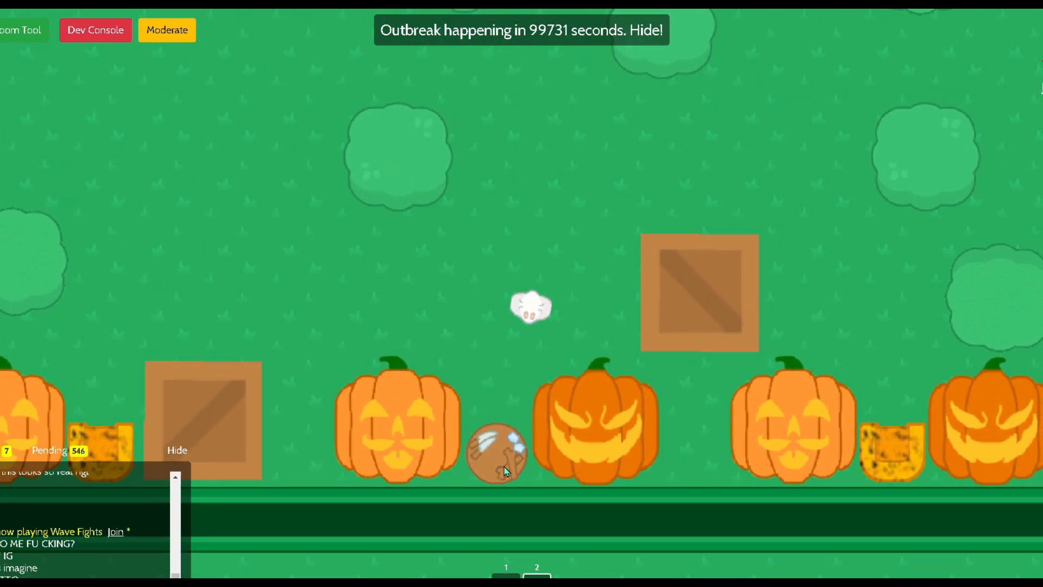
Loop up toward the orange car and back right across the field beside the pumpkins
key("a")
key("w")
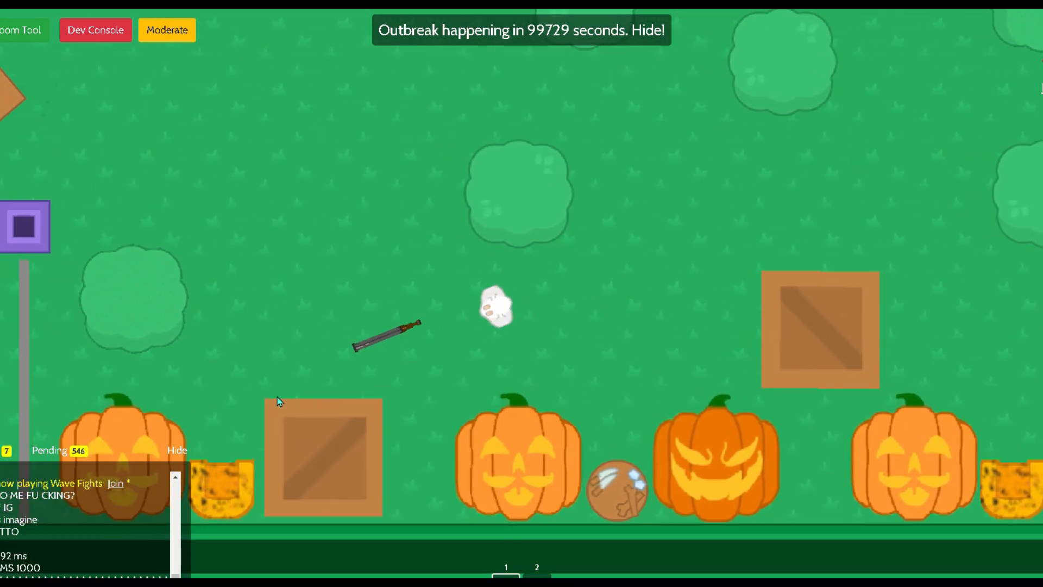
key("a")
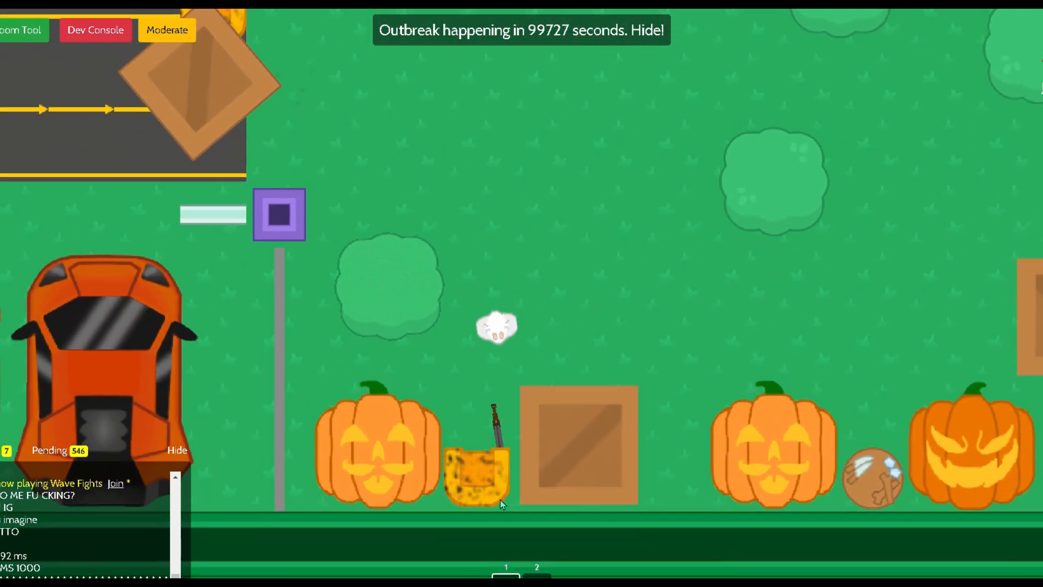
key("w")
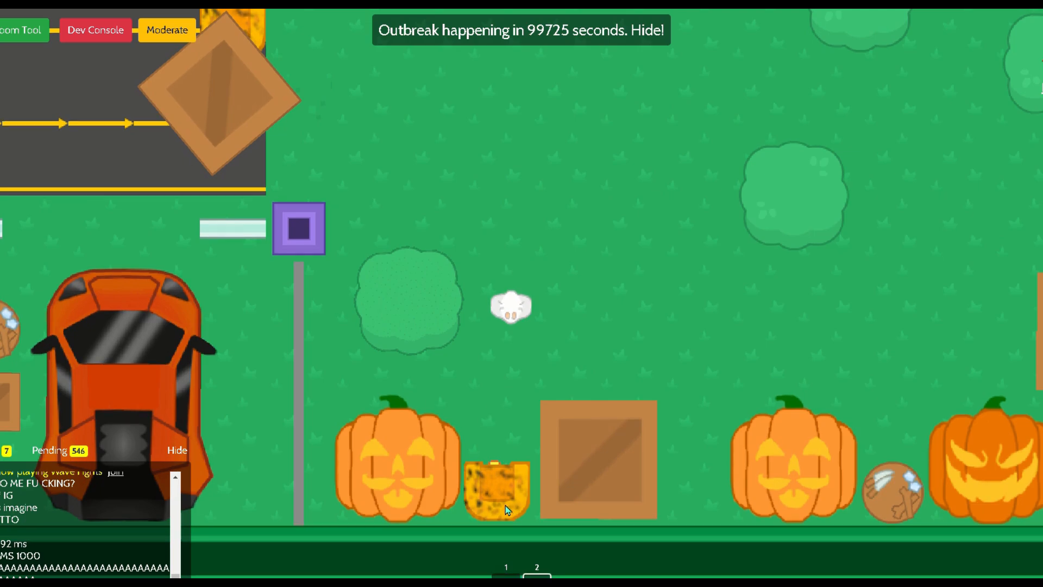
key("d")
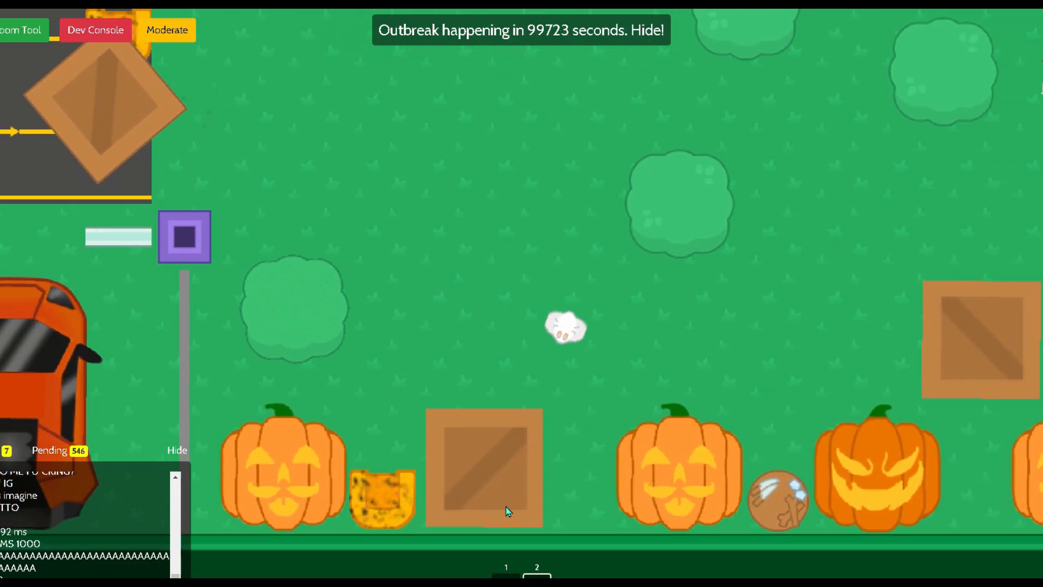
key("d")
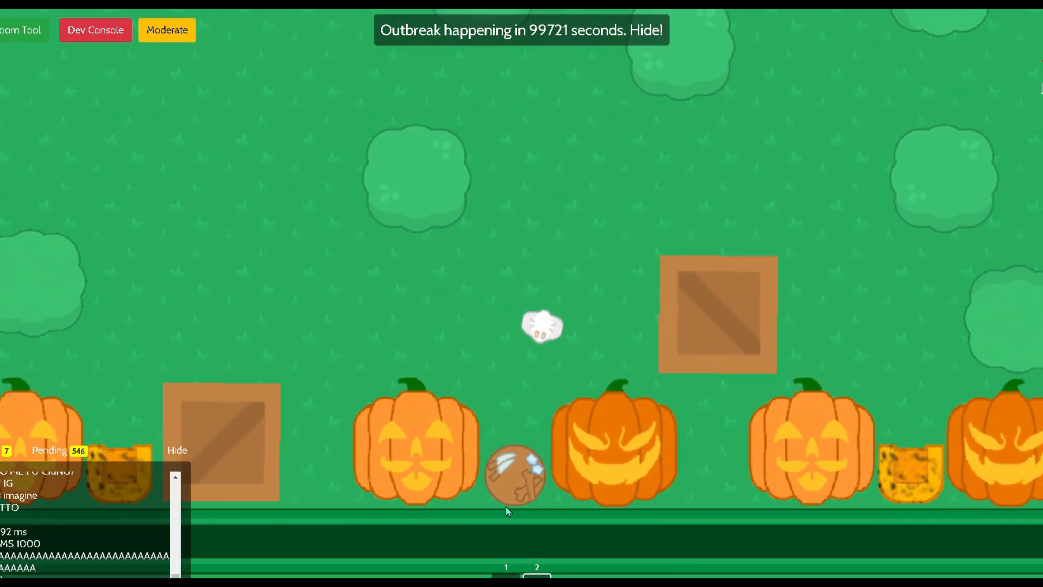
key("d")
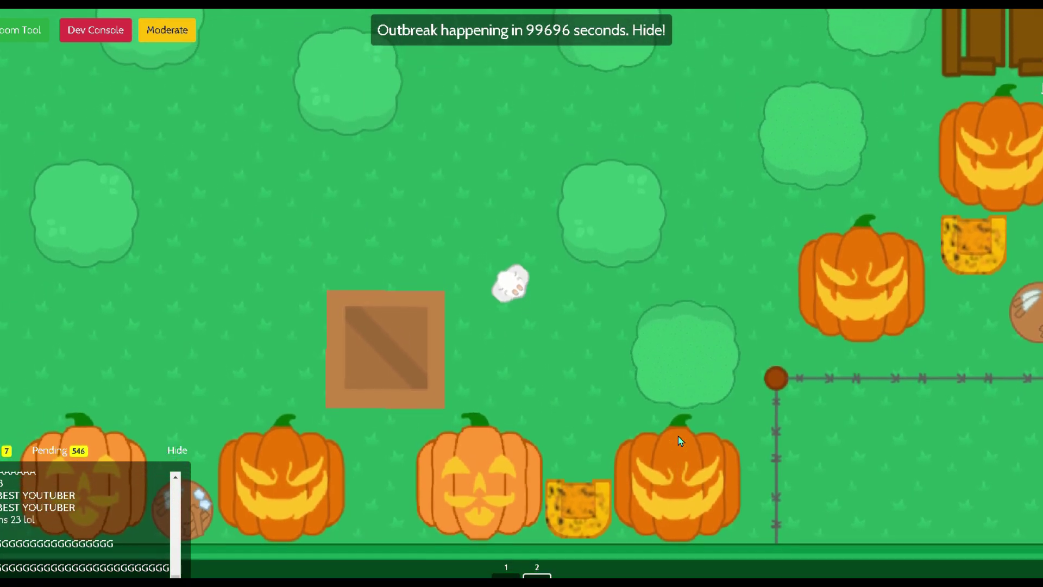
Walk up through the field toward the right map edge, pacing back and forth near the pumpkins
key("w")
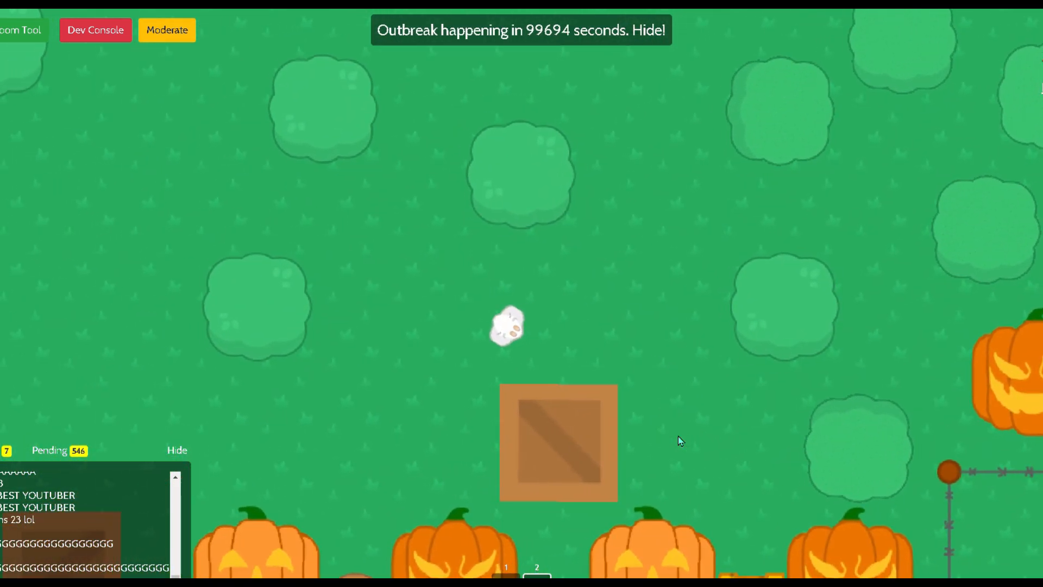
key("w")
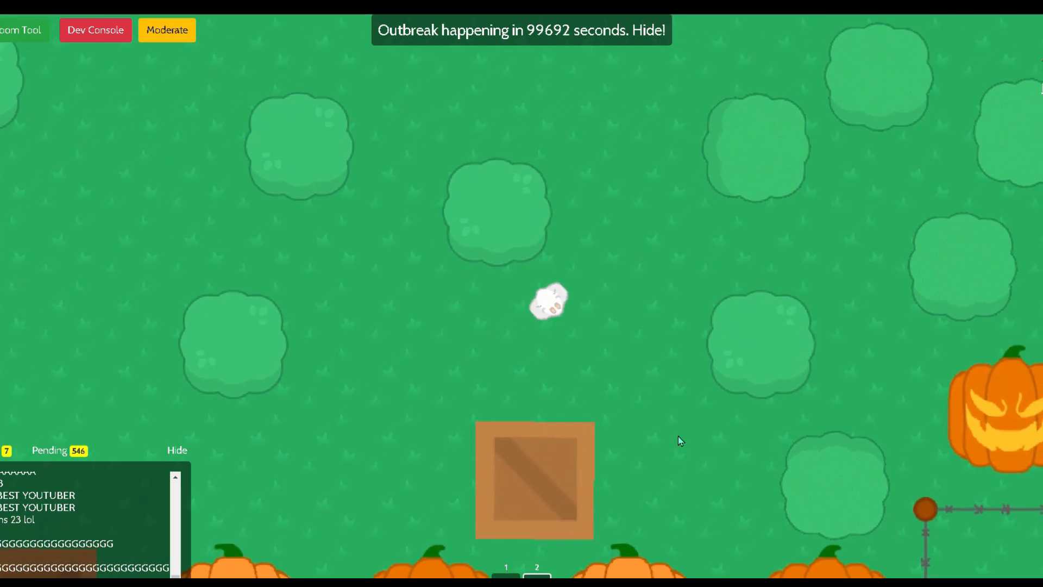
key("w")
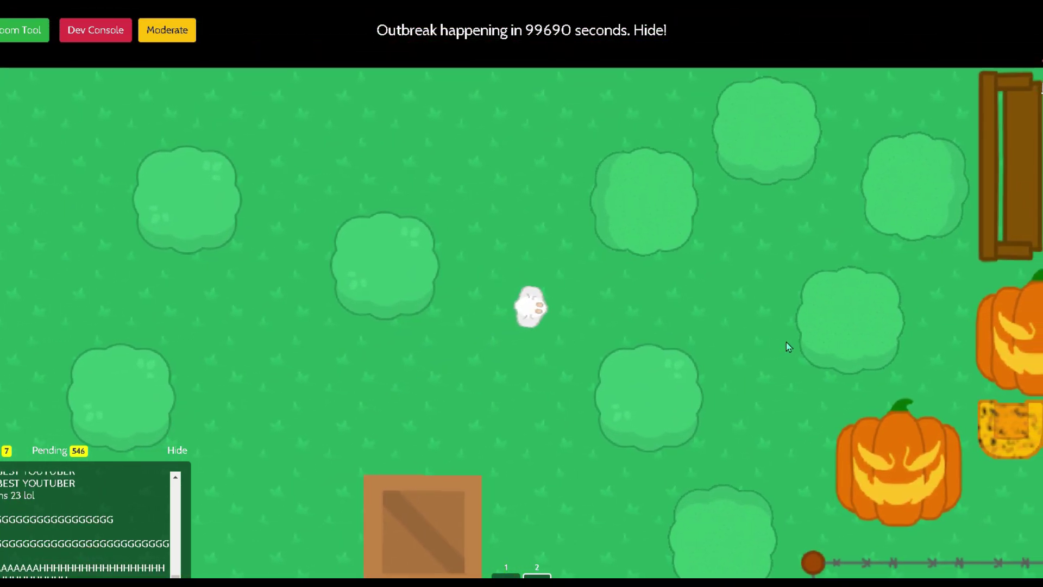
key("w")
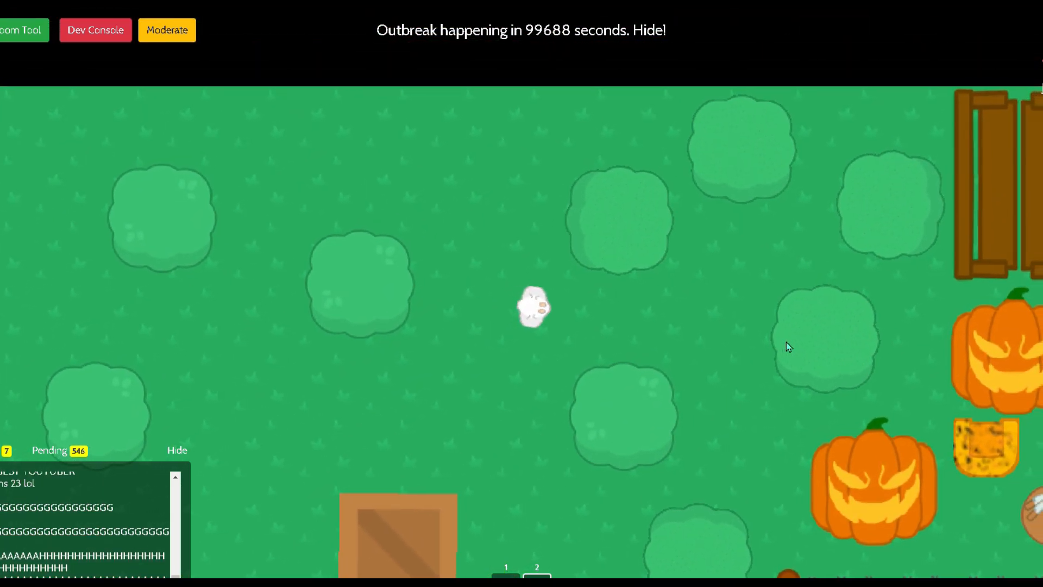
key("d")
key("a")
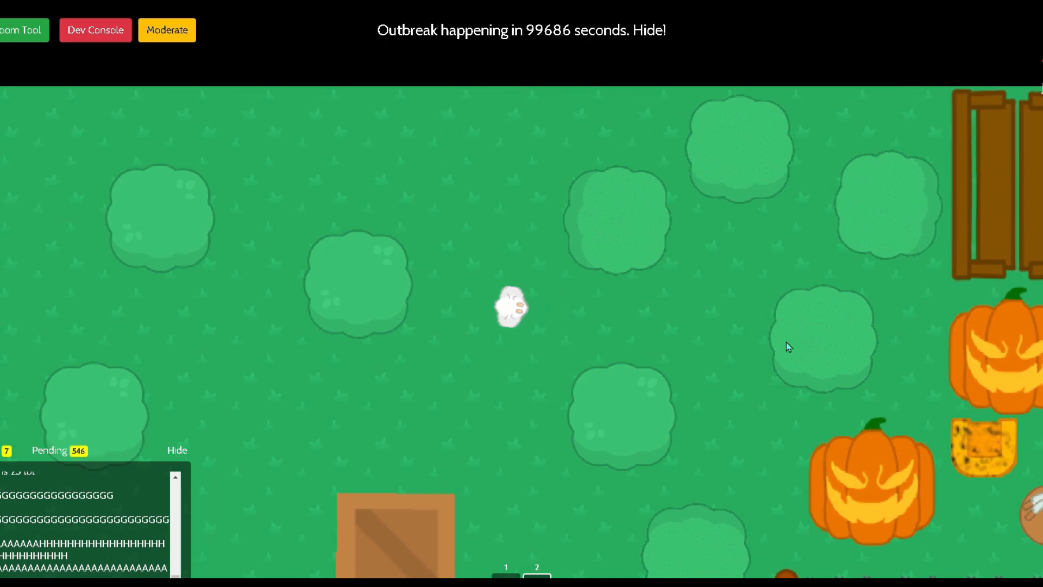
key("d")
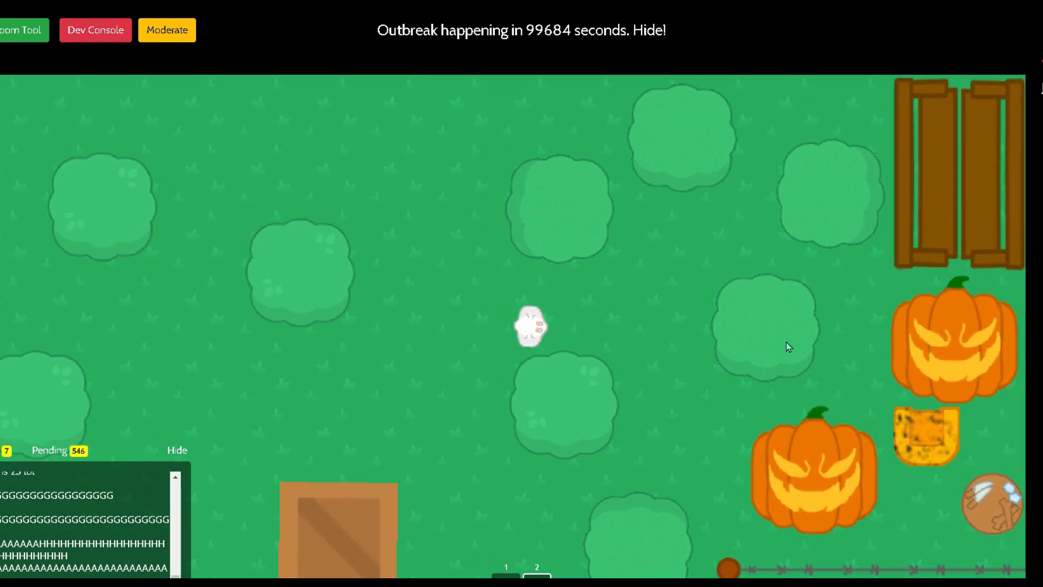
key("d")
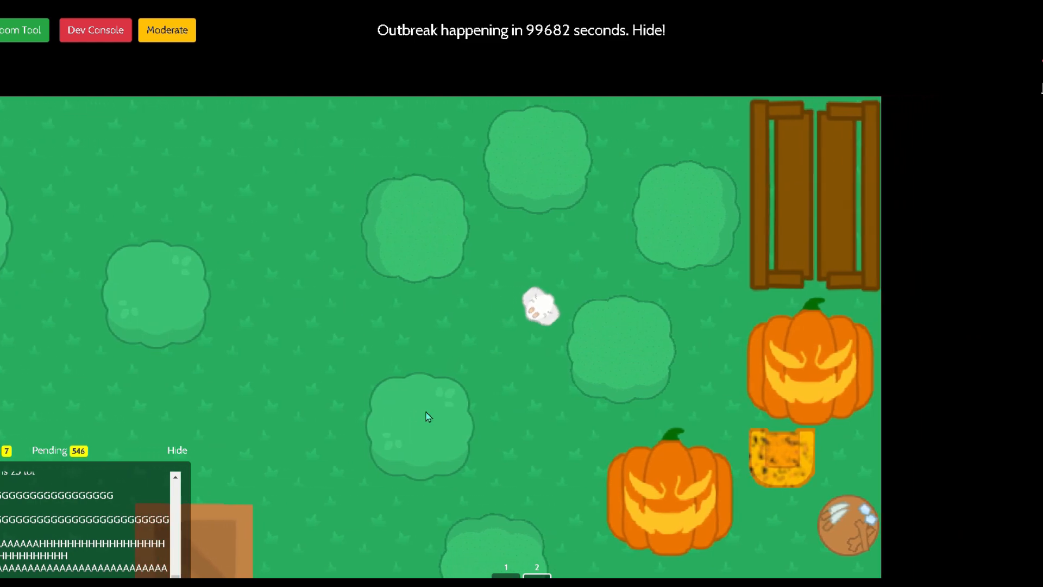
key("a")
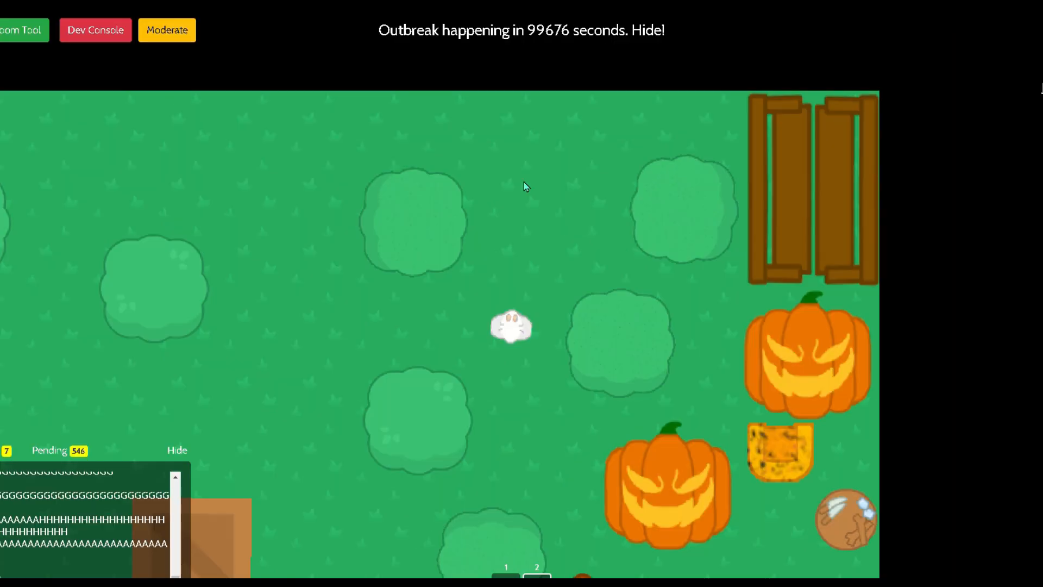
key("a")
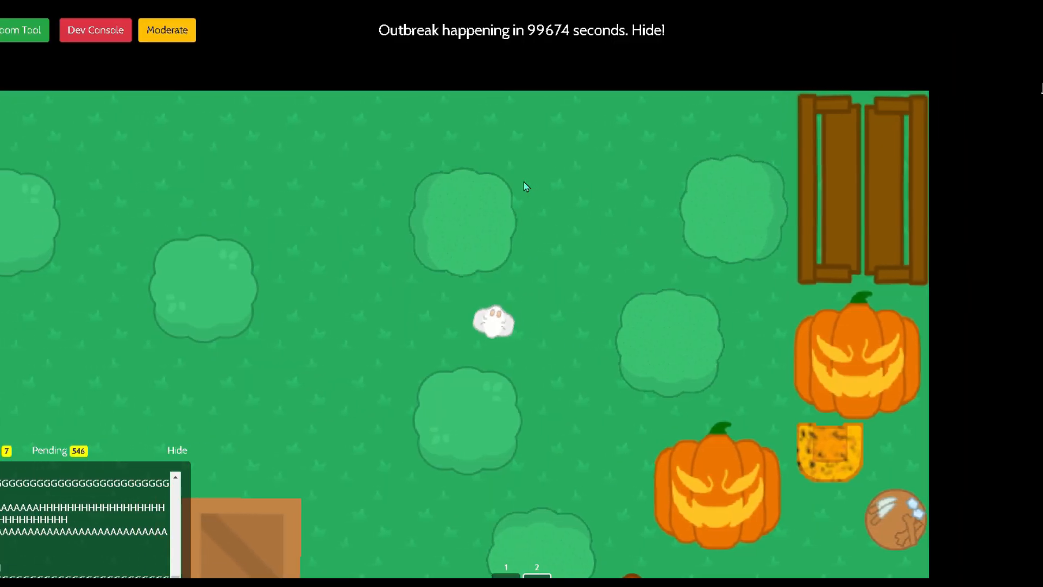
key("a")
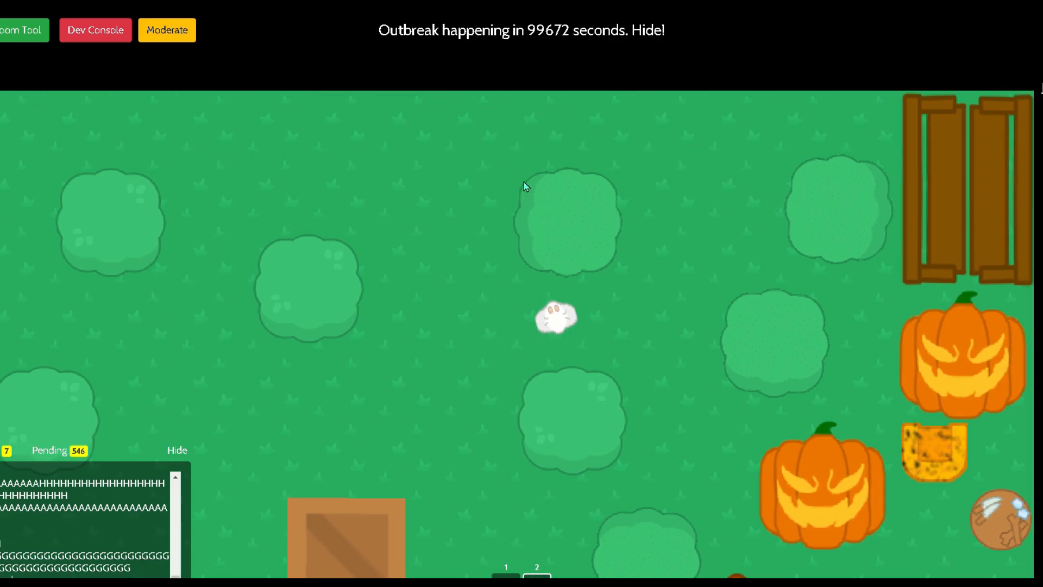
Bring out the gun while pacing and fire once toward the upper right
key("d")
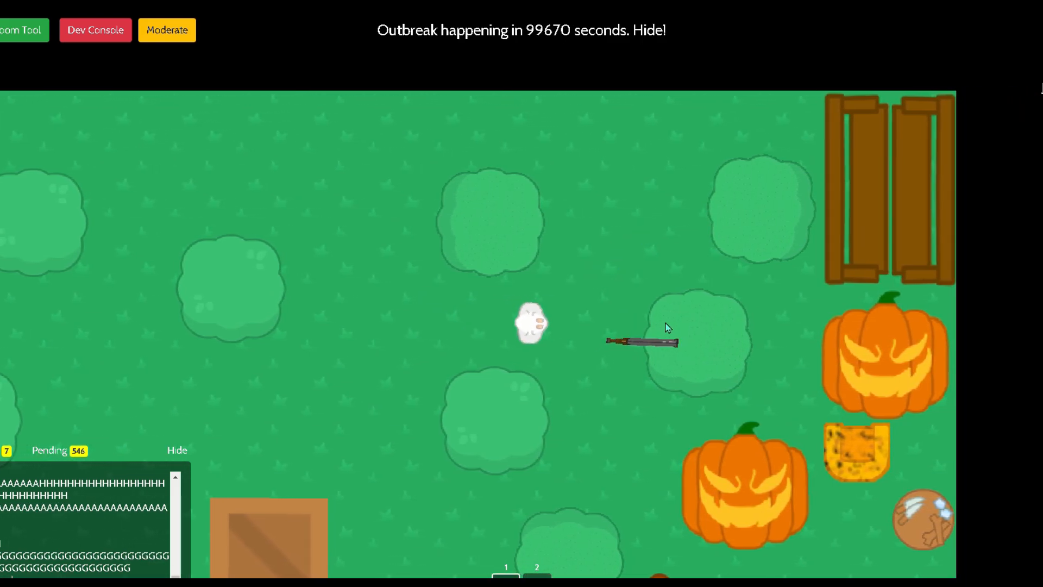
key("d")
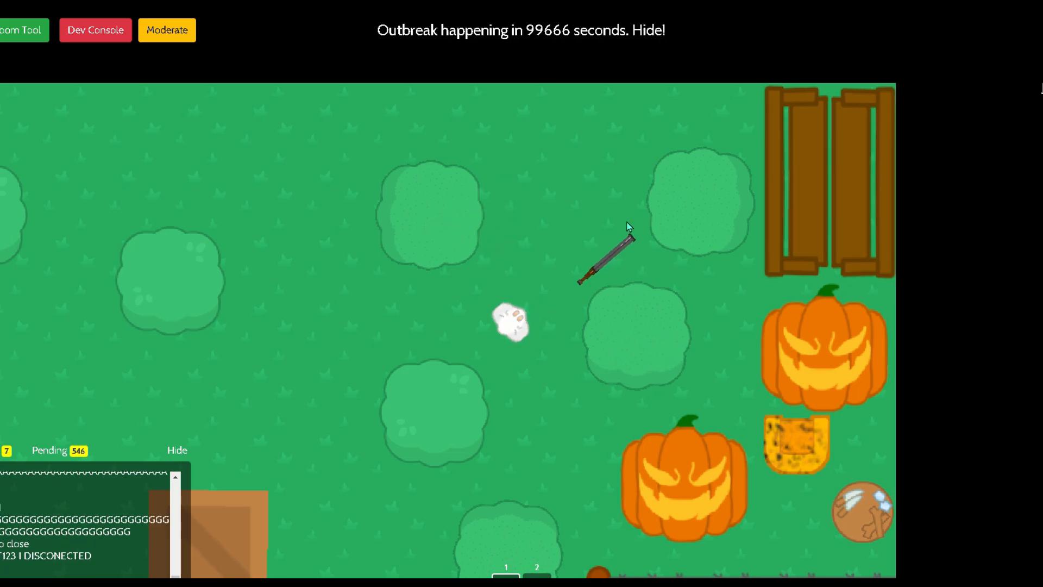
key("a")
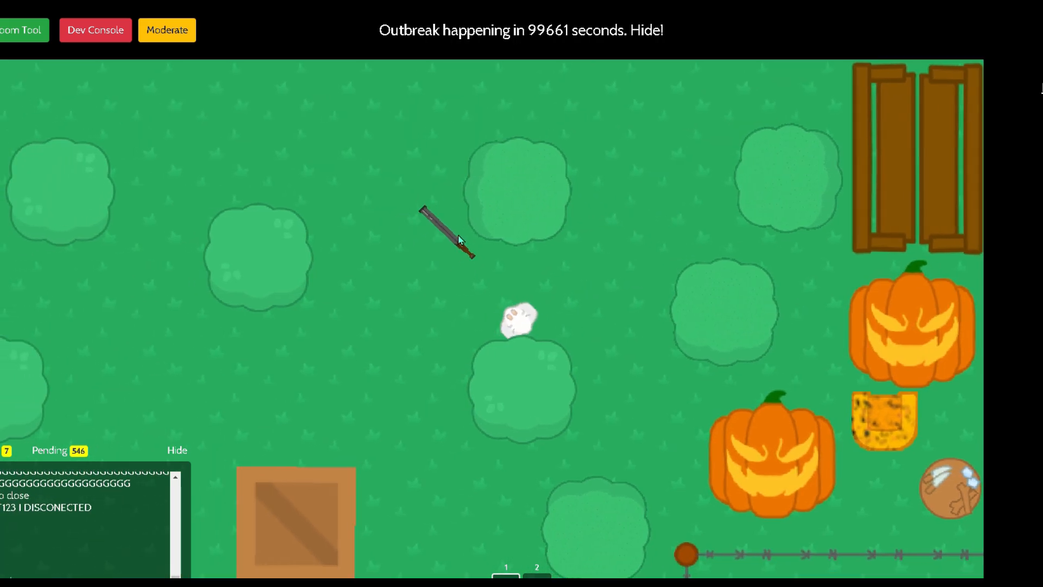
key("a")
left_click(570, 236)
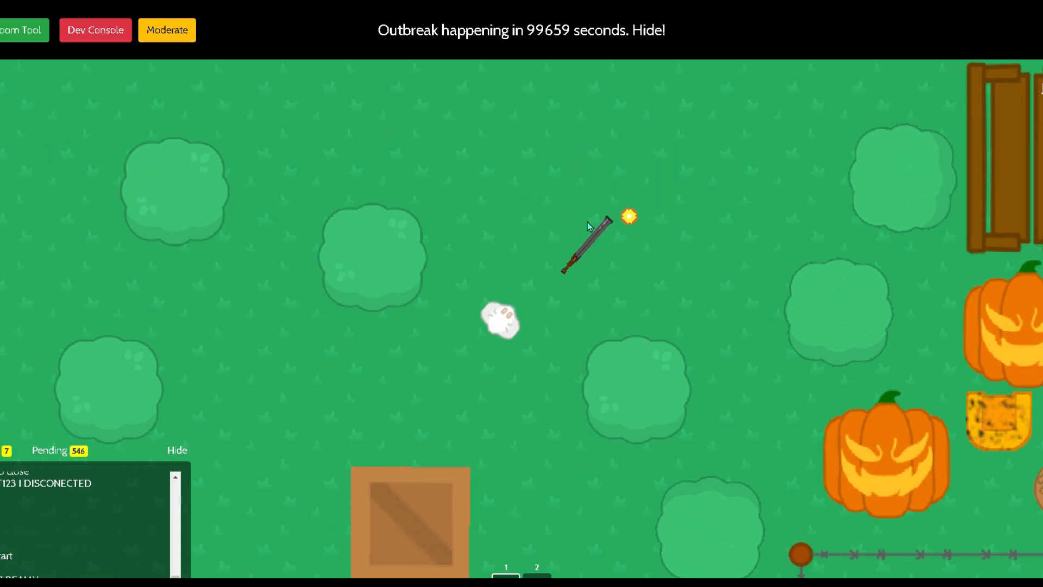
Walk down-right and push against the crate beside the jack-o'-lantern
key("w")
key("d")
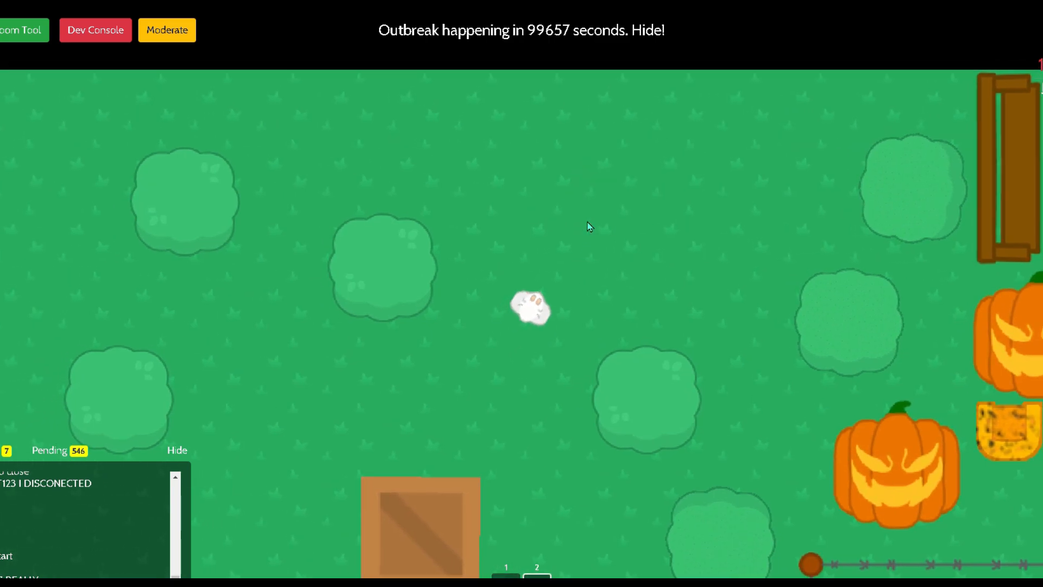
key("s")
key("d")
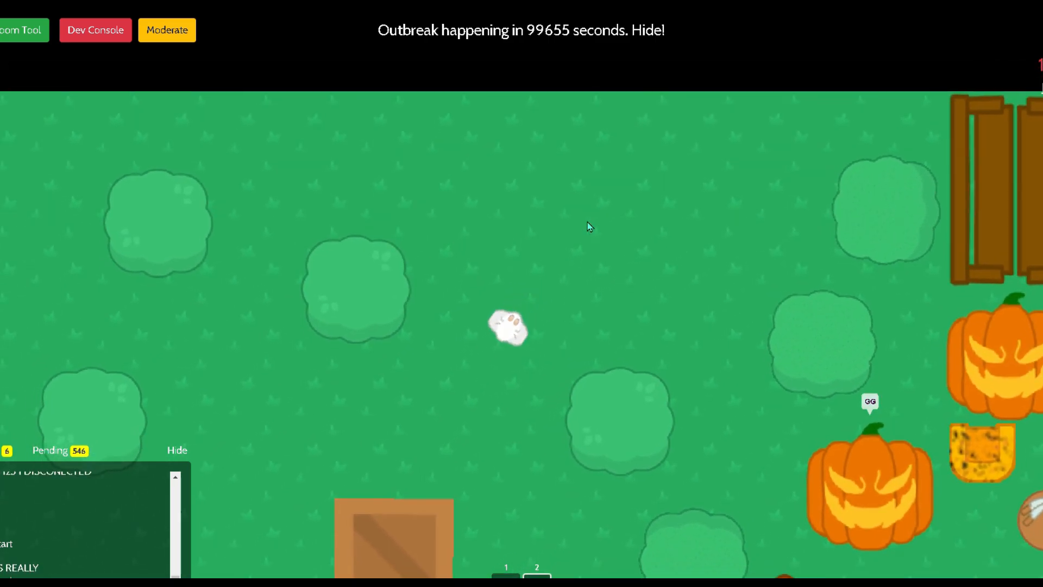
key("s")
key("d")
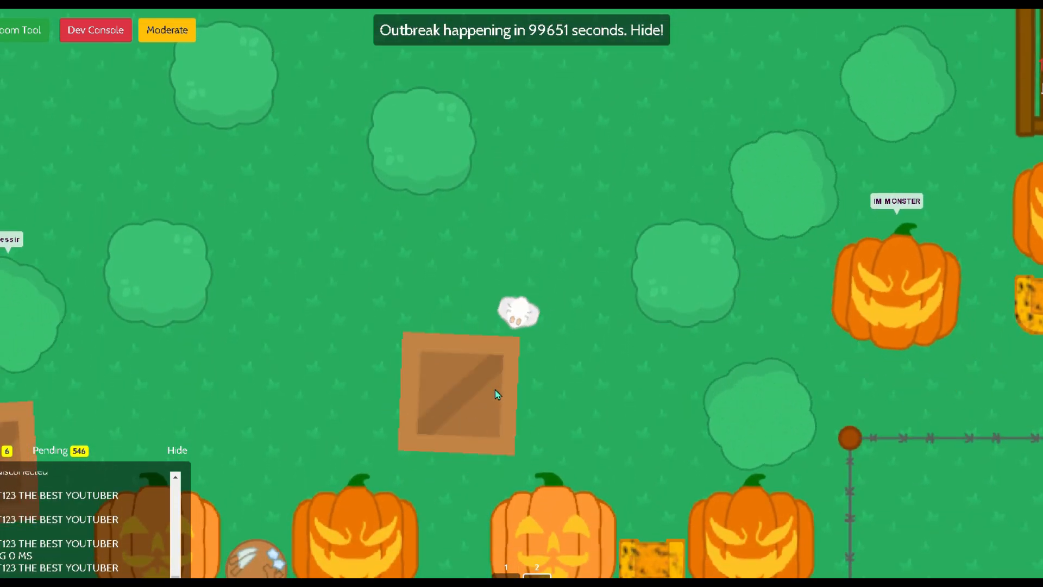
Walk up past the bushes and crates, then left along the passage below the pumpkin row toward the car
key("w")
key("a")
key("w")
key("a")
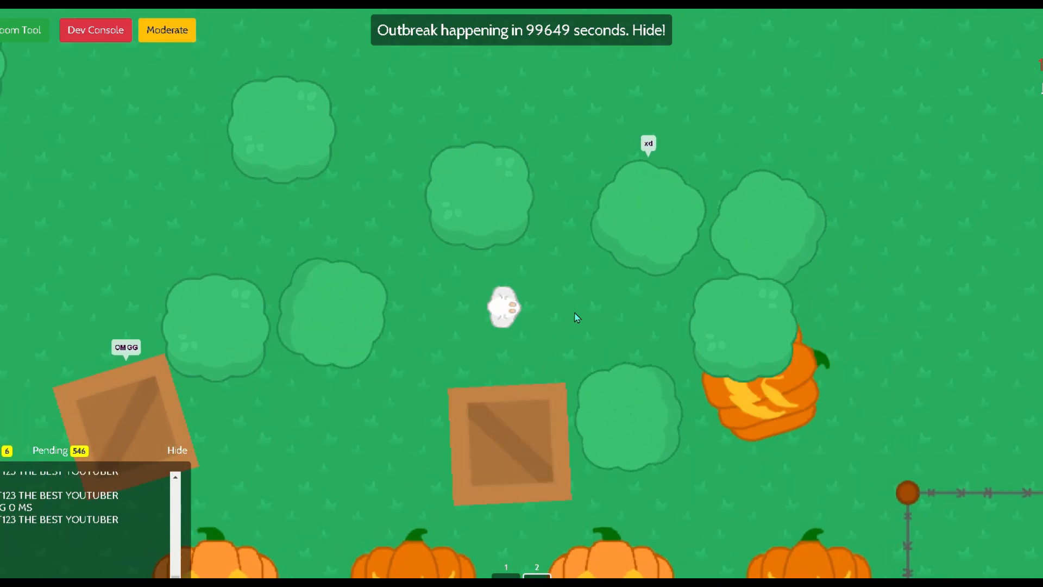
key("w")
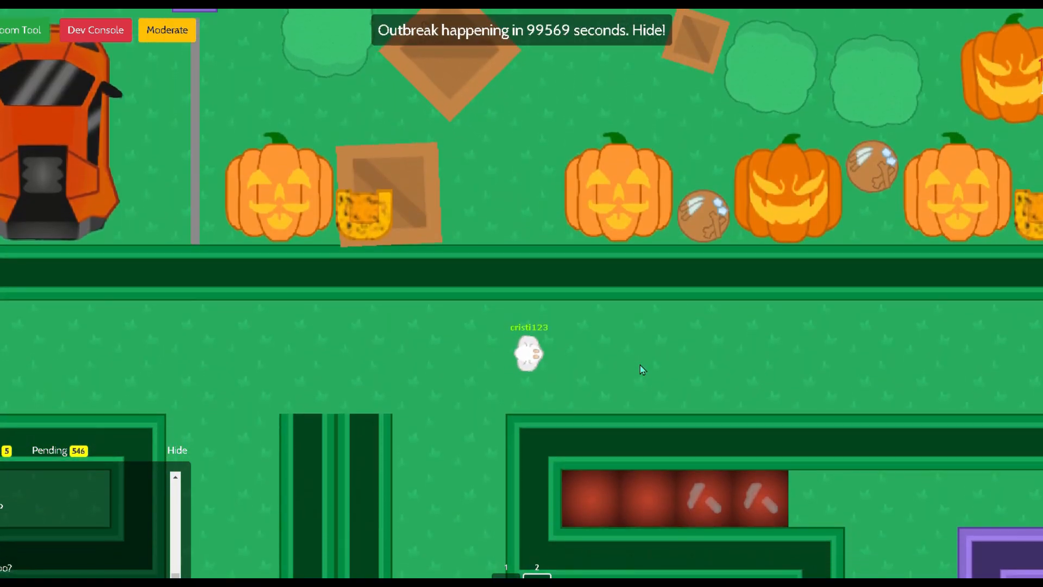
key("a")
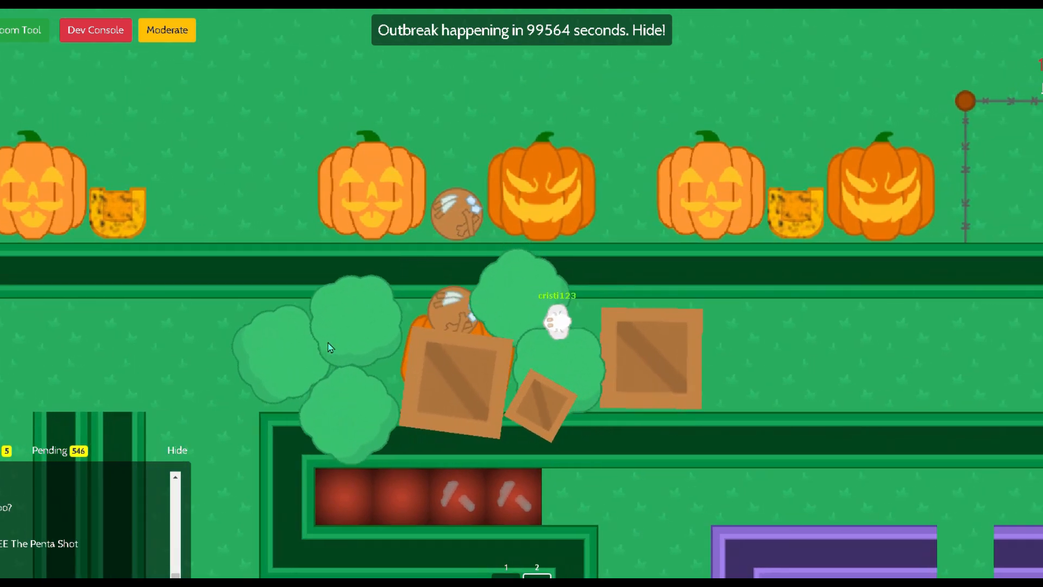
key("a")
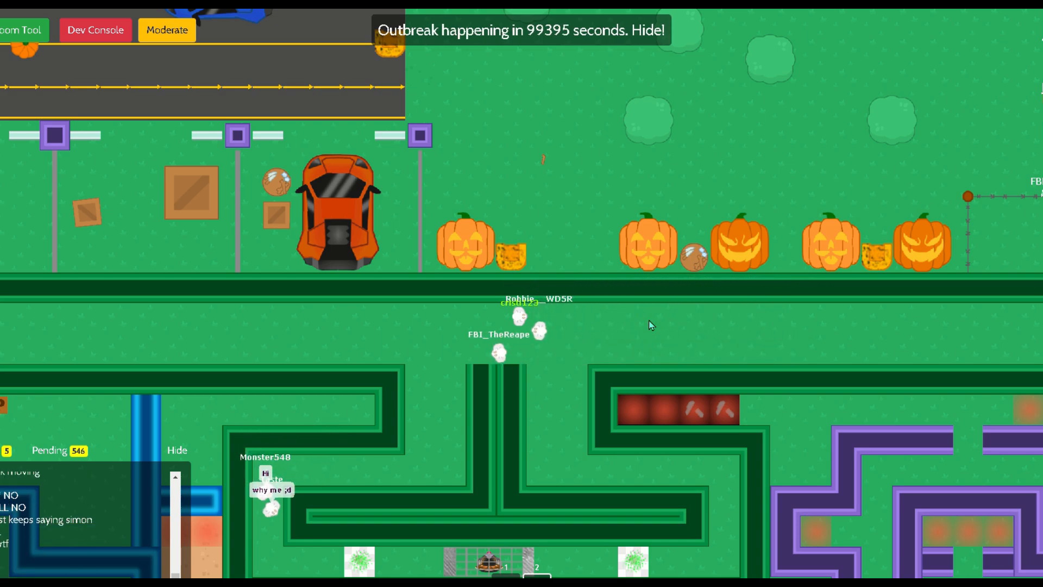
Move right to stand beside the gathered Simon Says players in the corridor
key("Right")
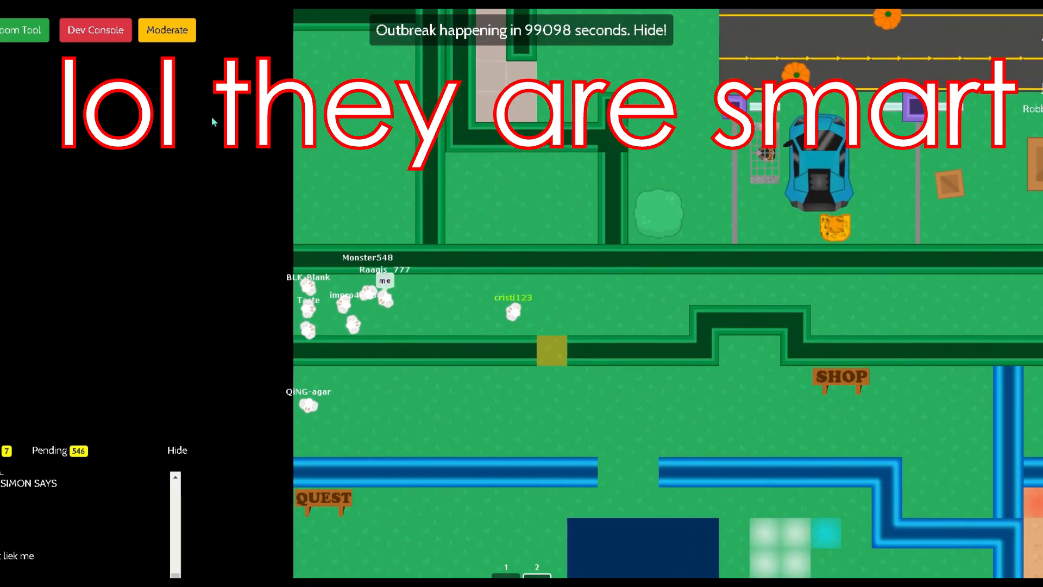
Set the zoom to the Average preset (700), then bring up and dismiss the Kick user list
key("z")
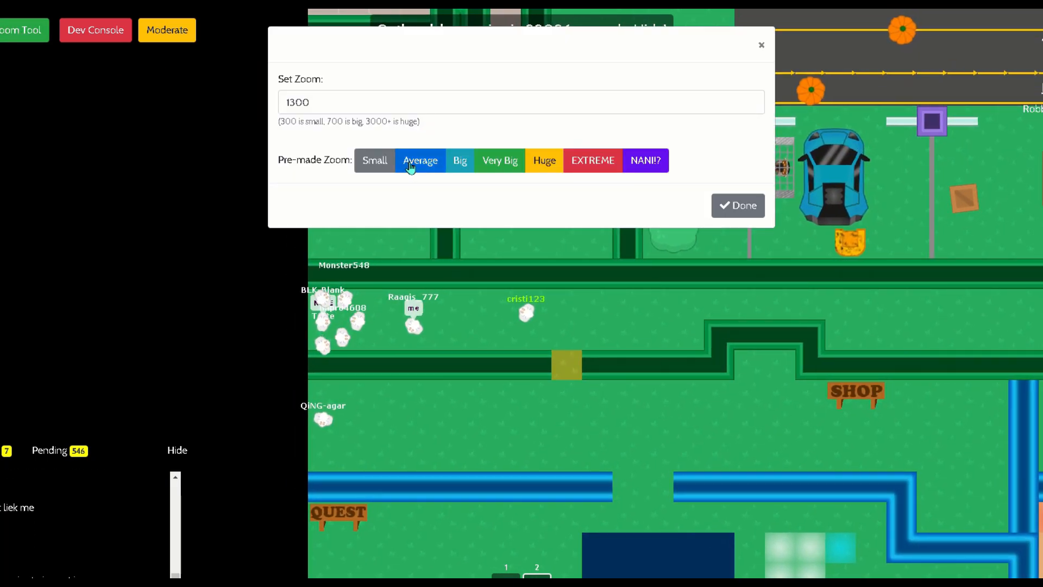
left_click(420, 160)
left_click(737, 205)
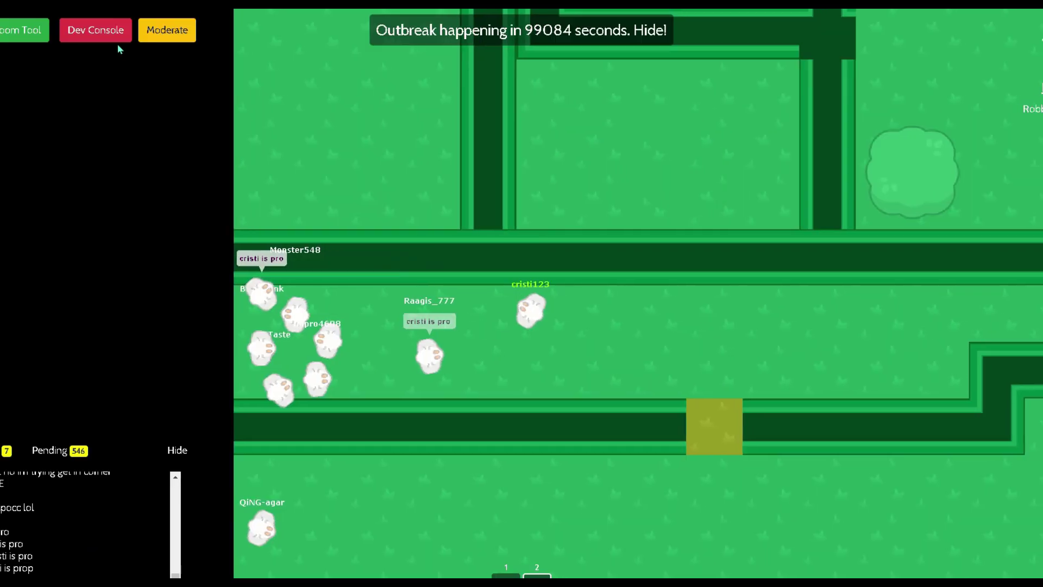
left_click(167, 30)
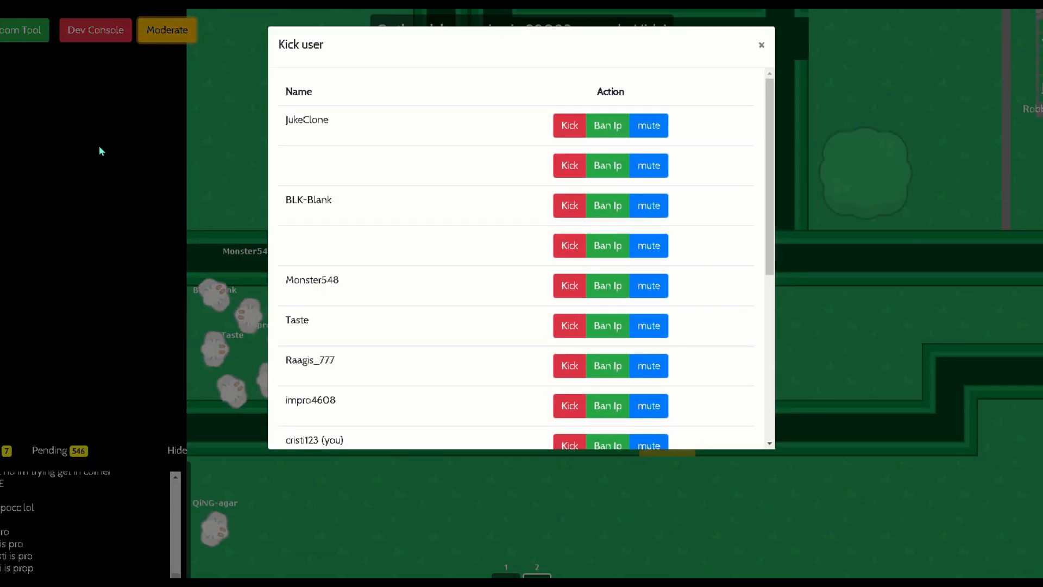
key("Escape")
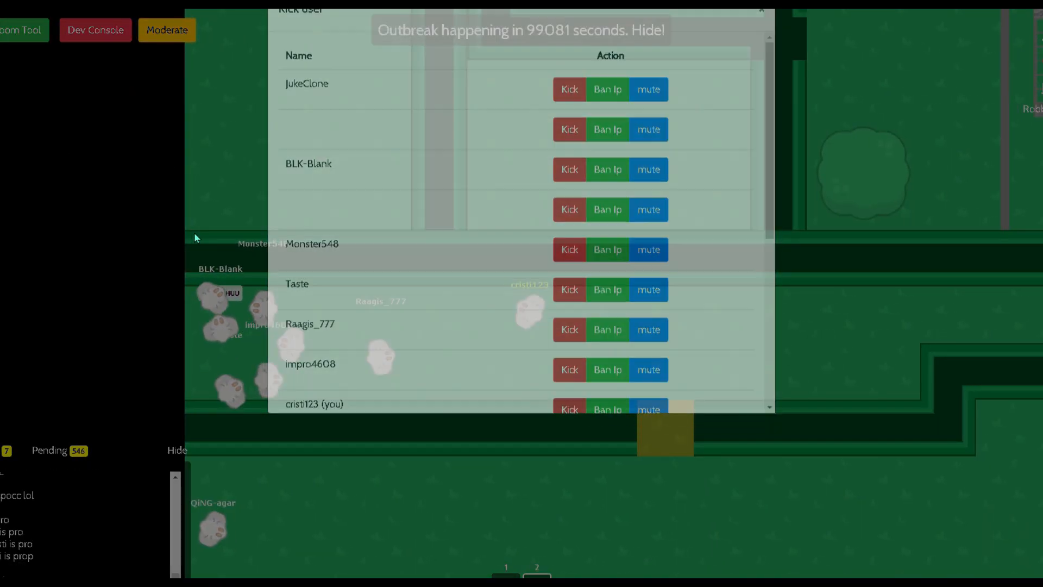
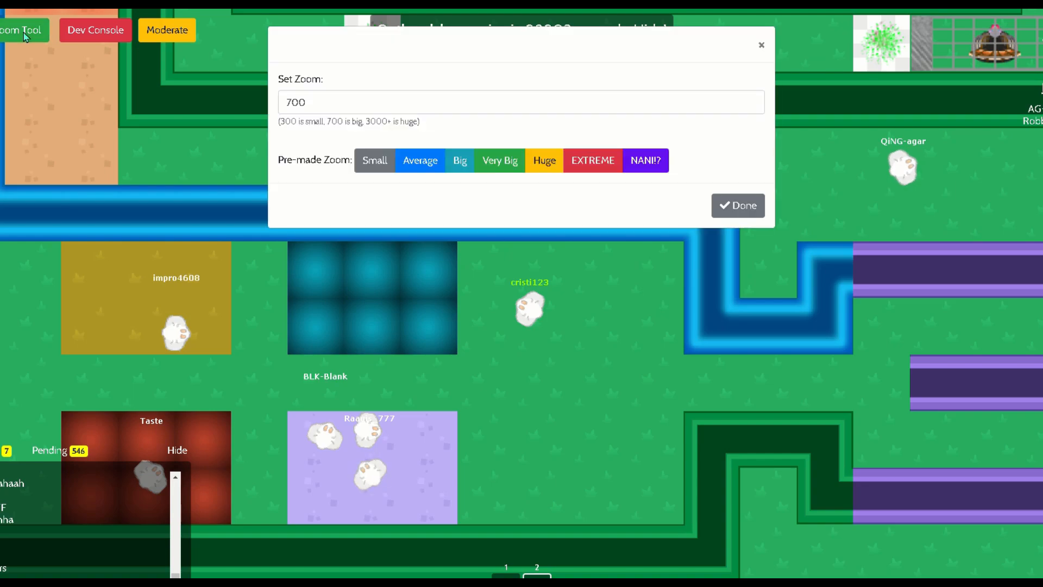
Choose the Very Big zoom preset (1800) and apply it to widen the map view
left_click(545, 160)
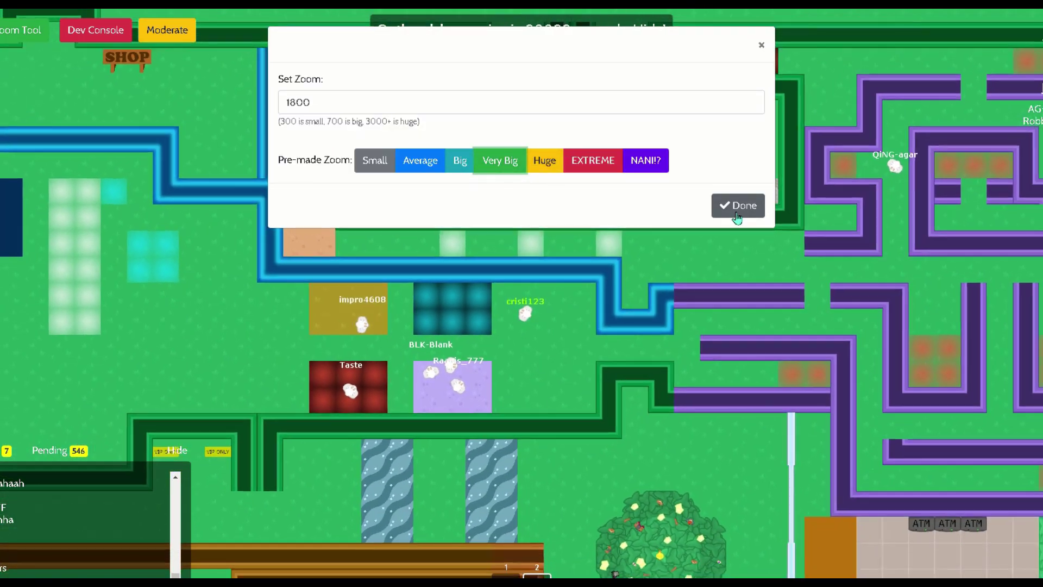
left_click(737, 205)
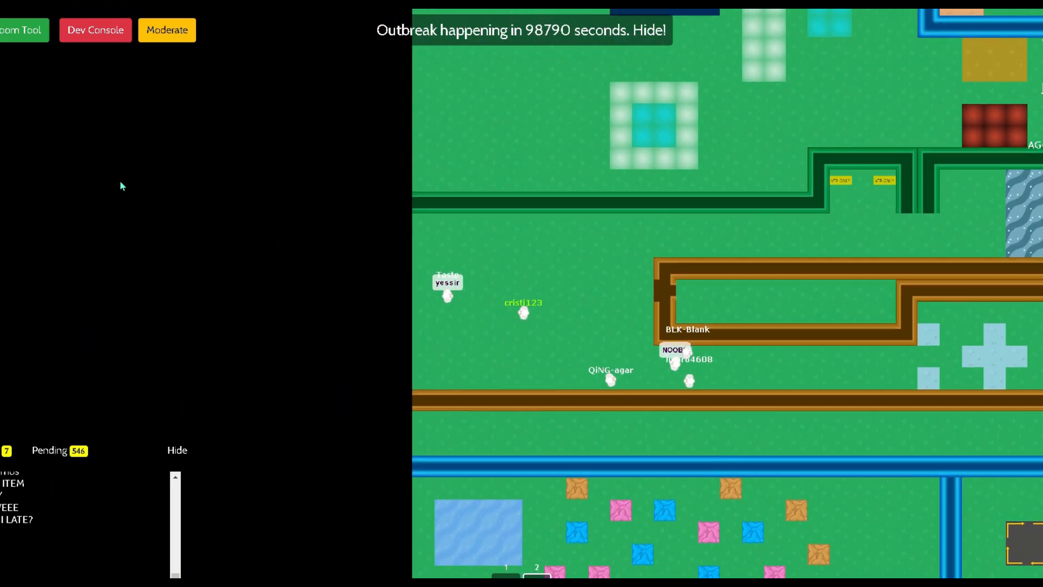
Return the zoom to the Big preset (1300), then walk the character up toward the wall
left_click(28, 33)
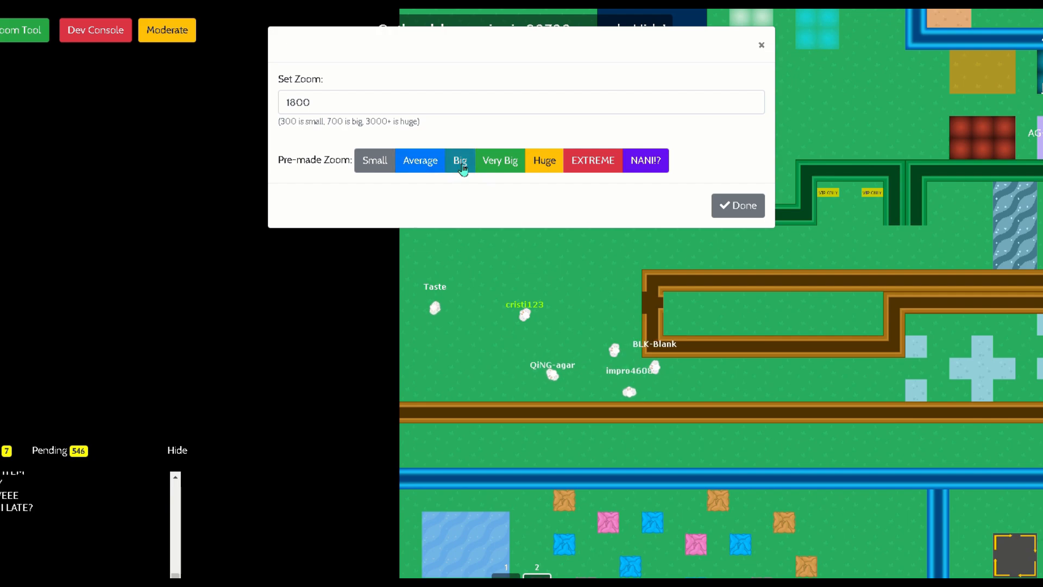
left_click(461, 160)
left_click(738, 205)
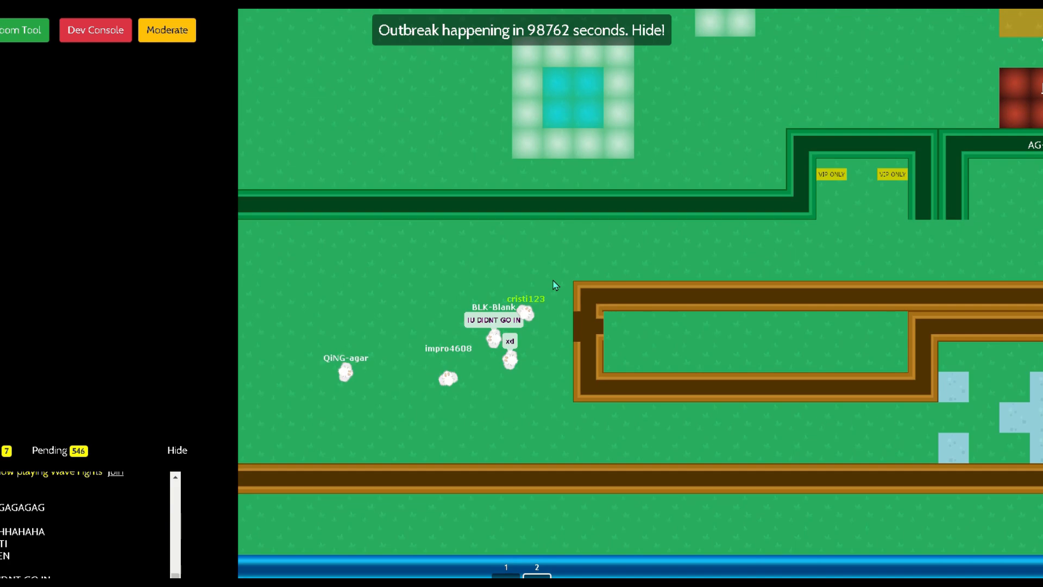
key("Up")
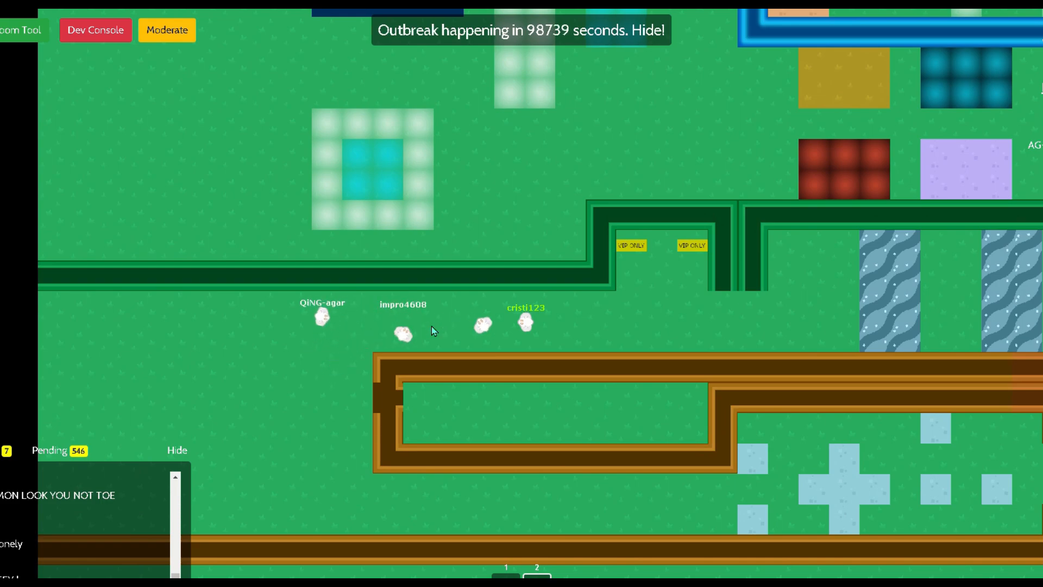
key("e")
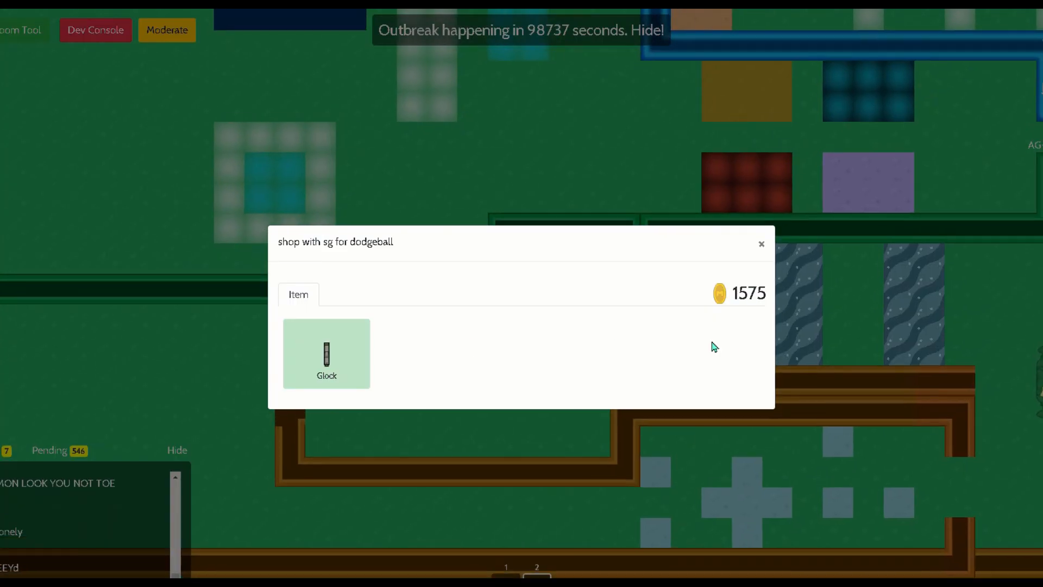
left_click(809, 356)
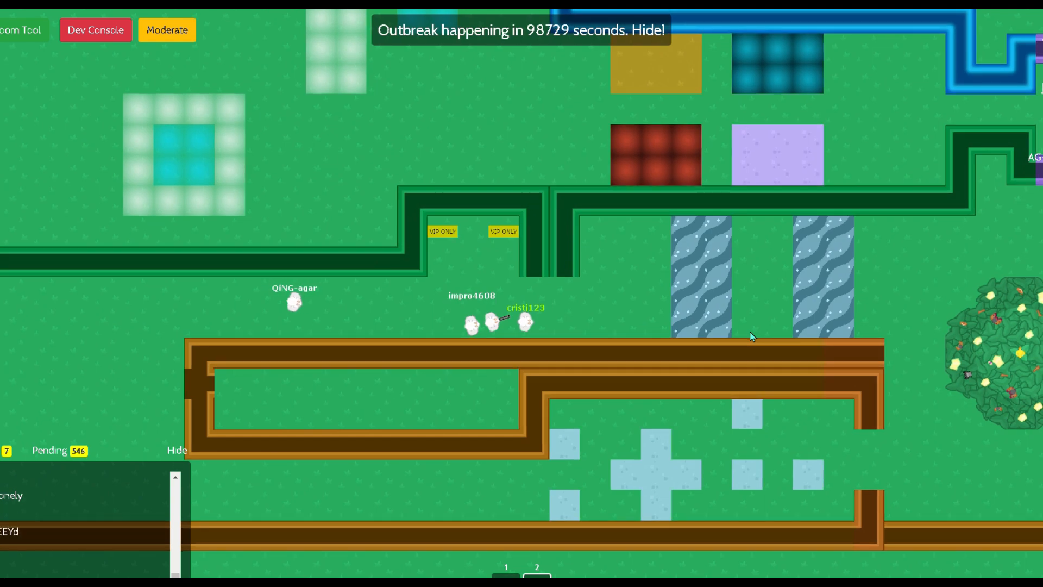
key("e")
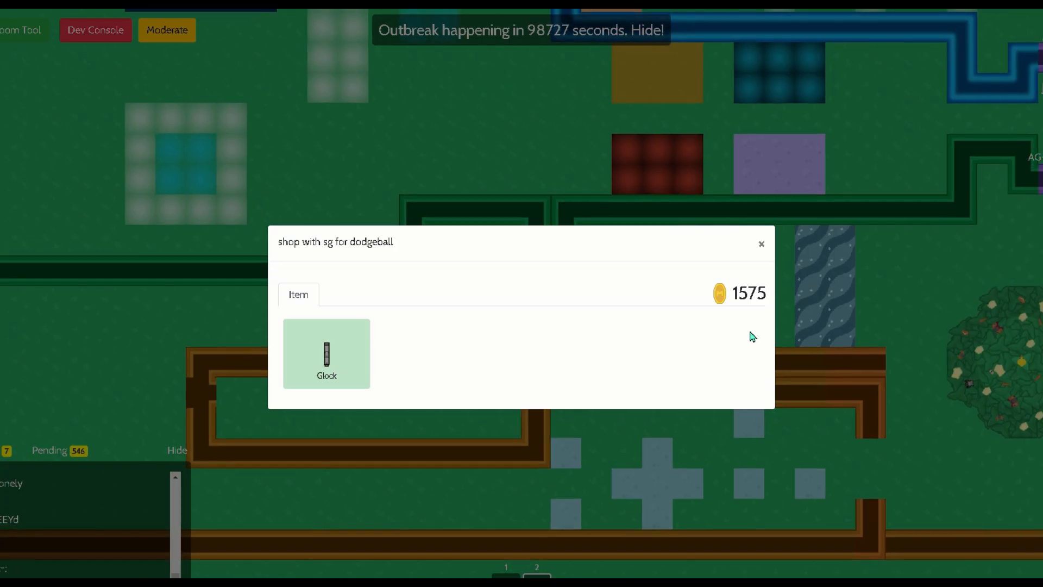
key("Escape")
key("e")
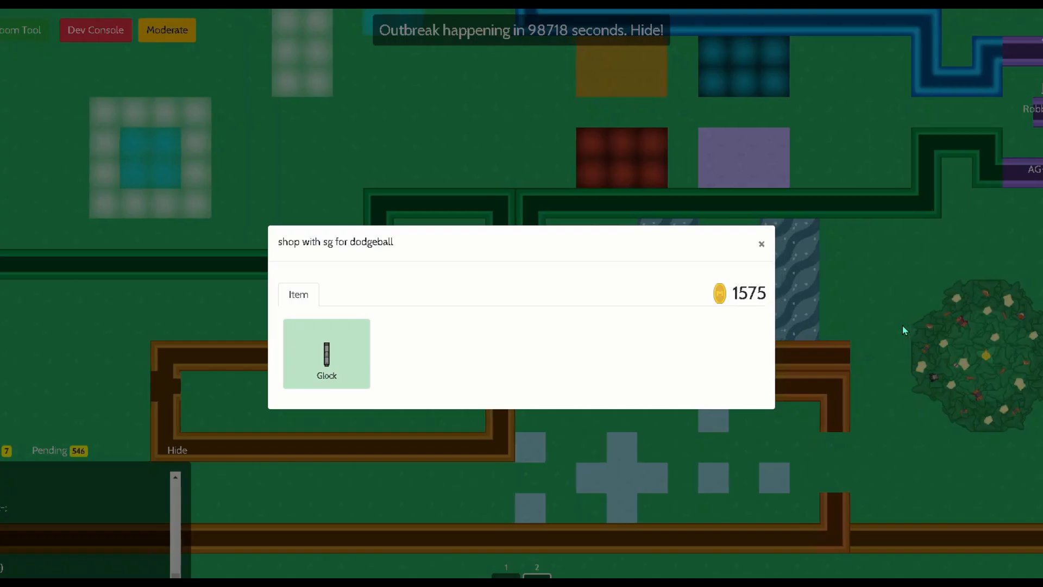
key("Escape")
key("e")
key("Escape")
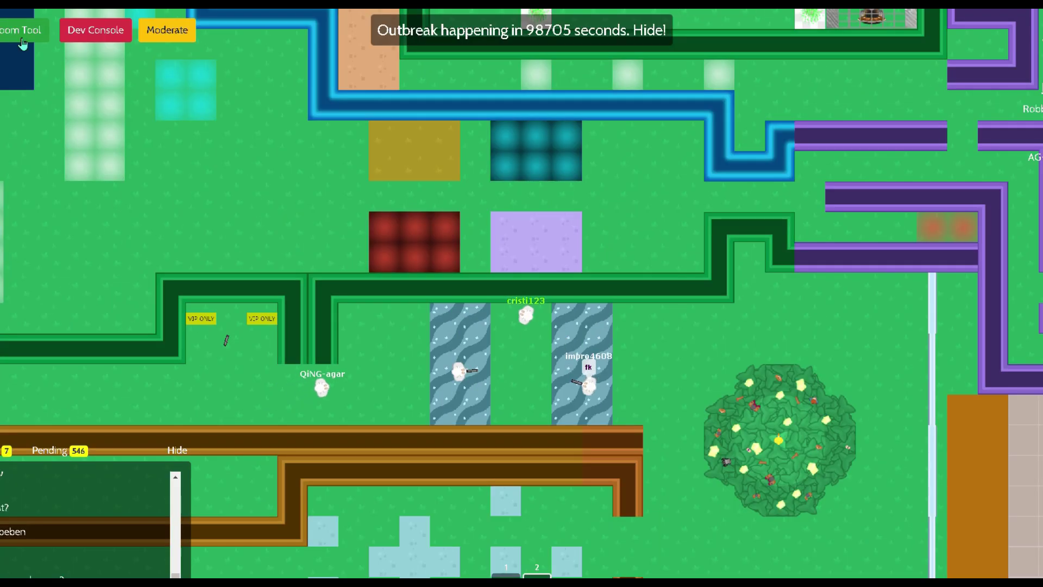
Change the zoom to 1000, then walk the character right toward the large bush
left_click(20, 30)
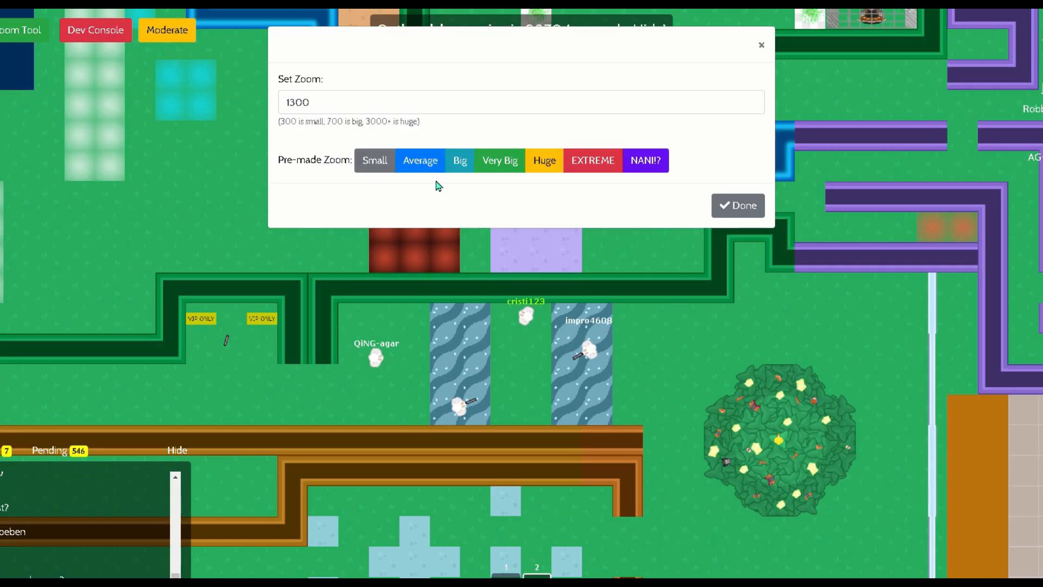
type("10")
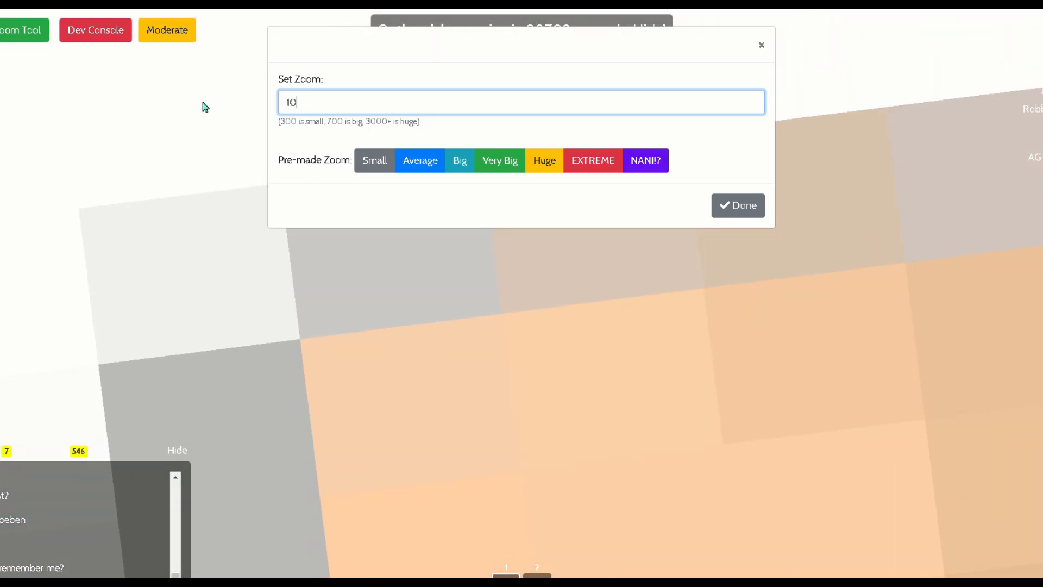
type("00")
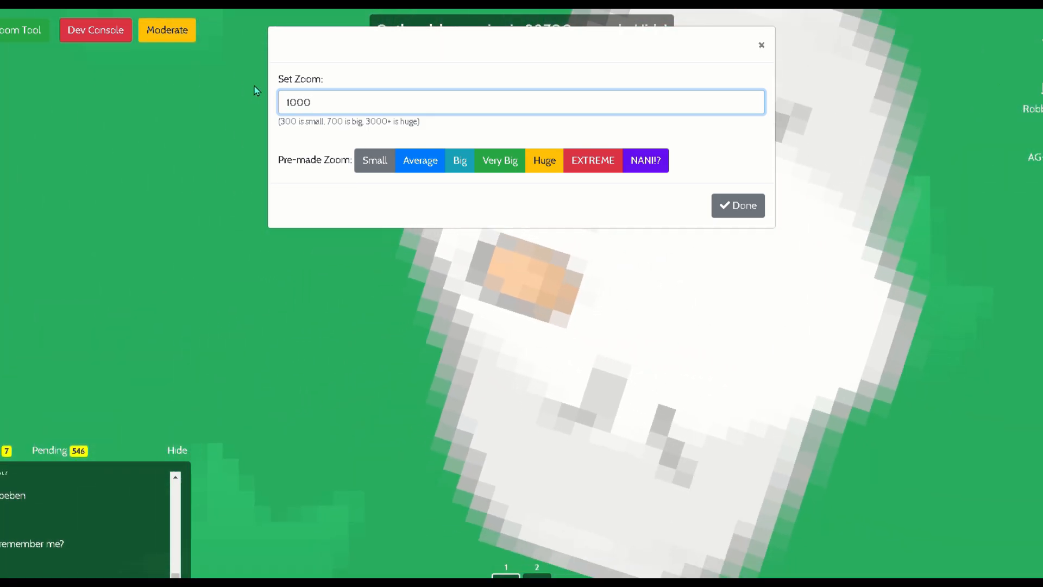
left_click(739, 204)
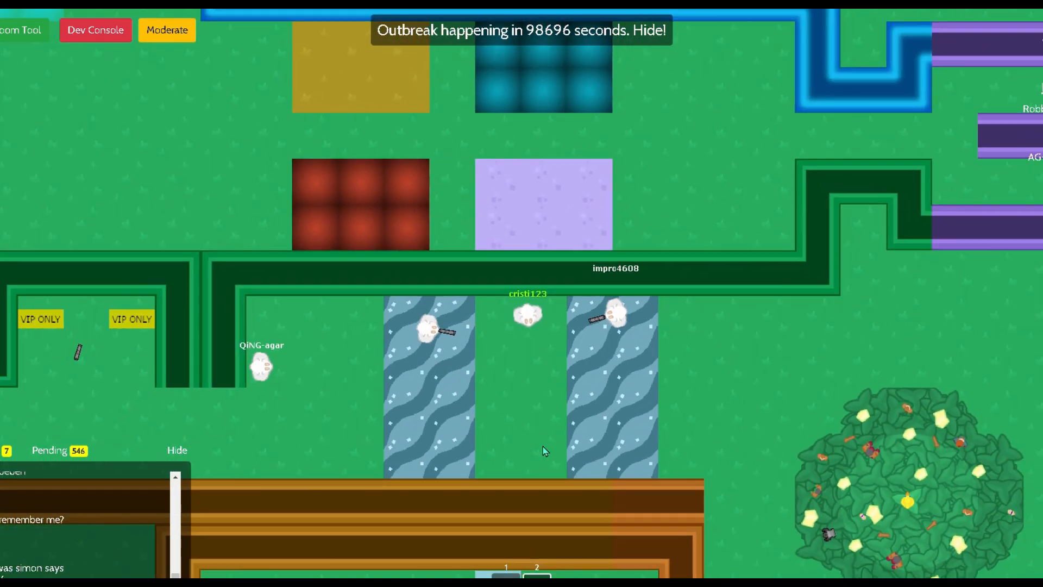
key("Right")
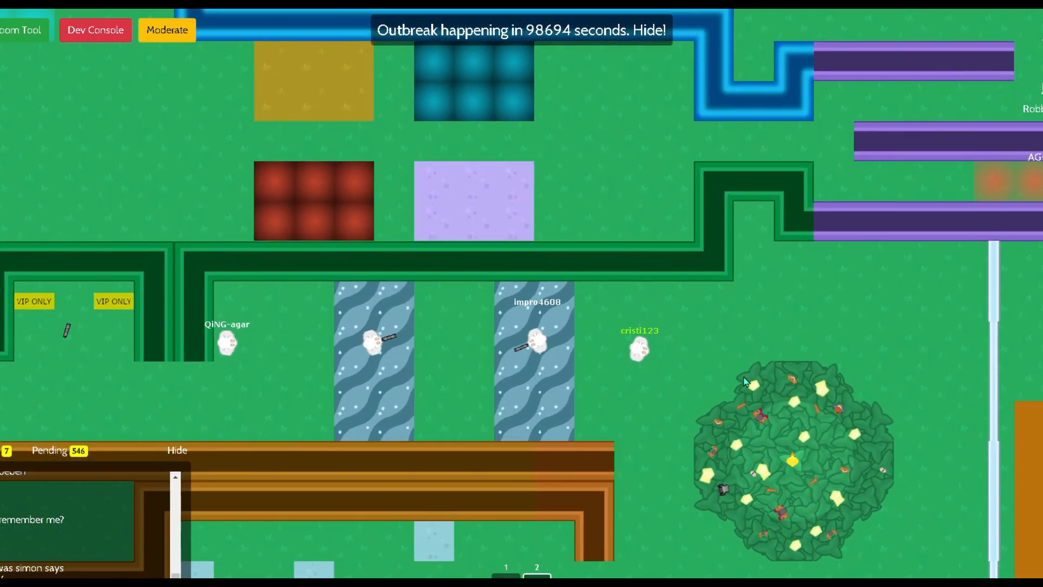
key("Right")
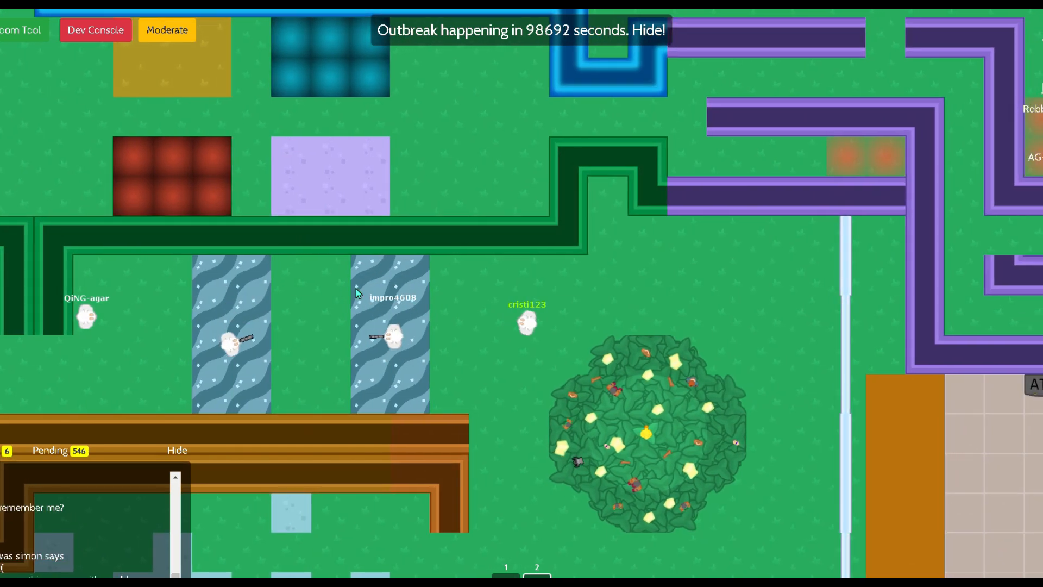